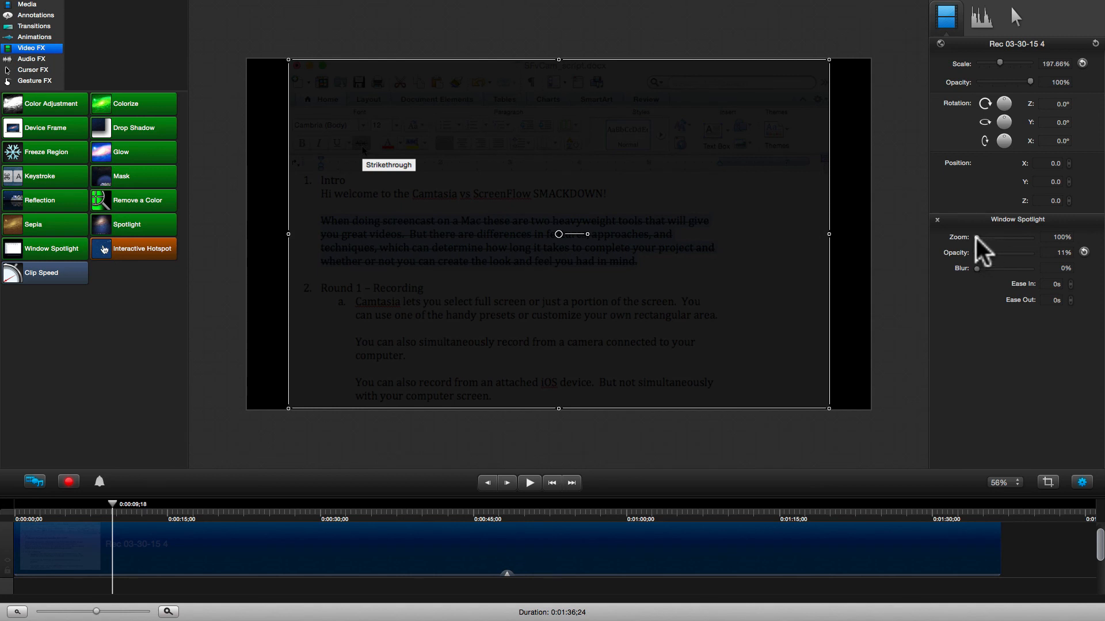
- Zoom the Window Spotlight to 278%, try the Blur slider, and scrub ahead to preview
{"action": "left_click_drag", "start_coordinate": [975, 237], "coordinate": [999, 236]}
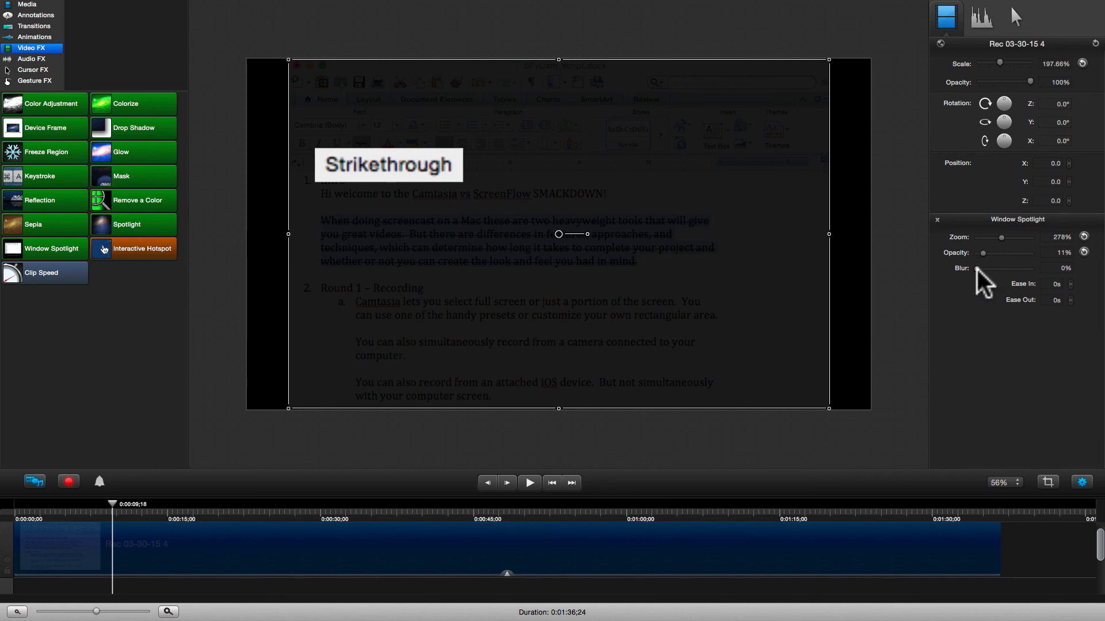
{"action": "mouse_move", "coordinate": [977, 270]}
{"action": "left_mouse_down"}
{"action": "mouse_move", "coordinate": [988, 268]}
{"action": "mouse_move", "coordinate": [969, 269]}
{"action": "left_mouse_up"}
{"action": "left_click_drag", "start_coordinate": [114, 499], "coordinate": [313, 510]}
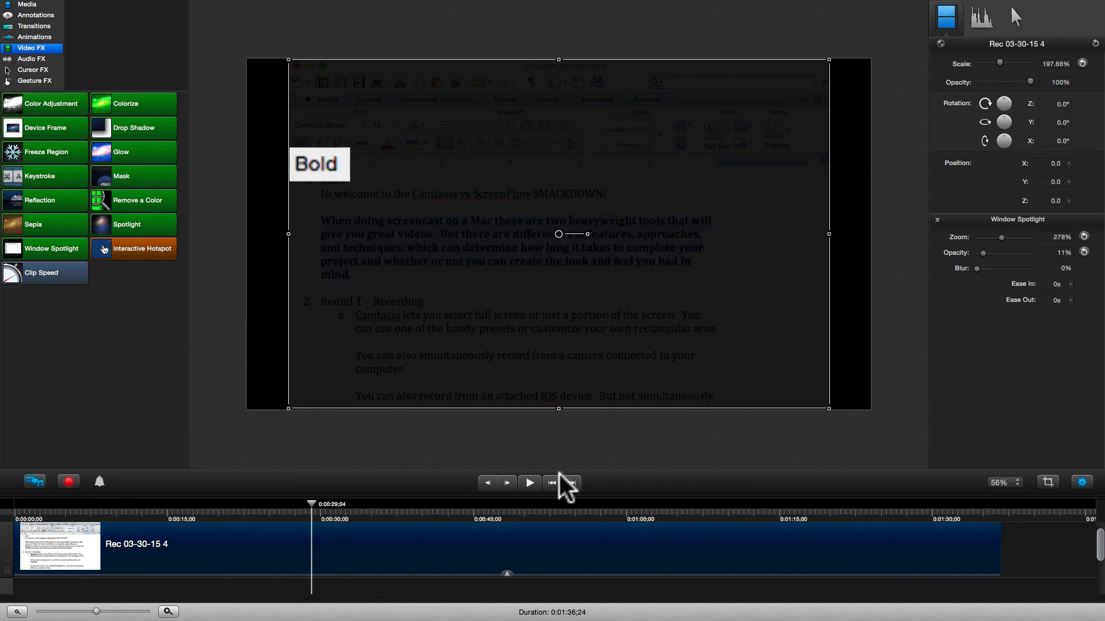
- Replace the Window Spotlight with a Mask effect on the recording clip
{"action": "left_click", "coordinate": [937, 220]}
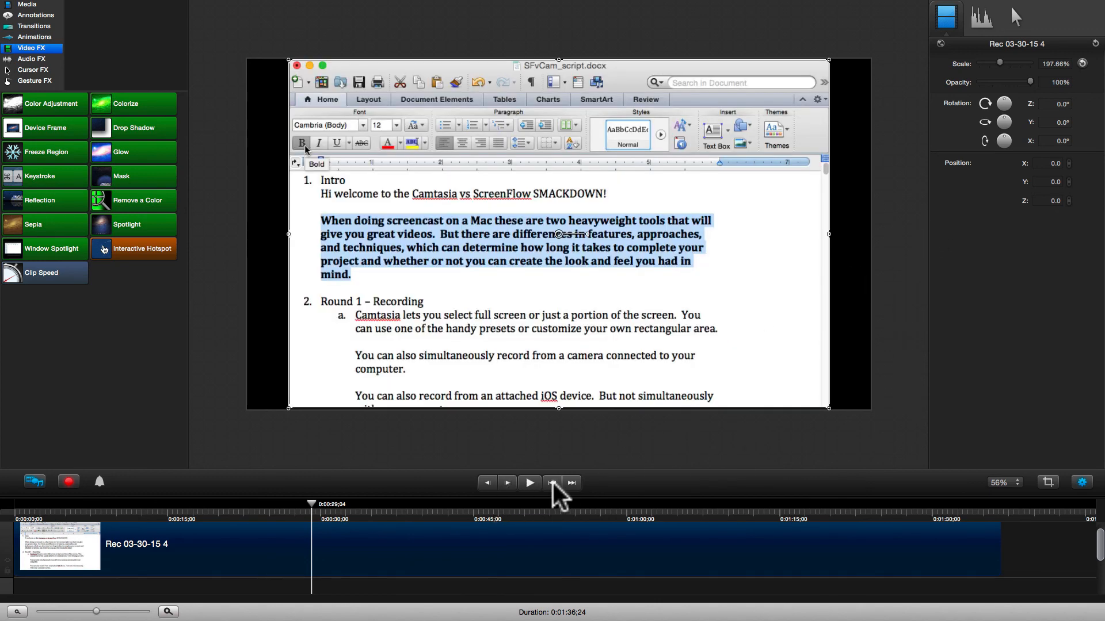
{"action": "left_click", "coordinate": [552, 483]}
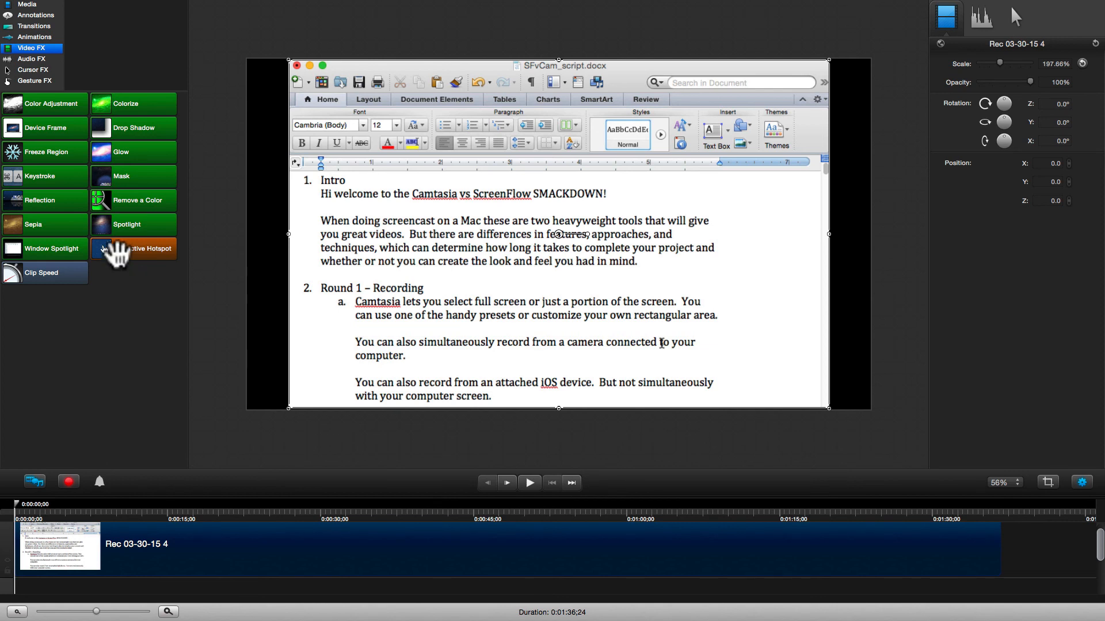
{"action": "left_click", "coordinate": [135, 178]}
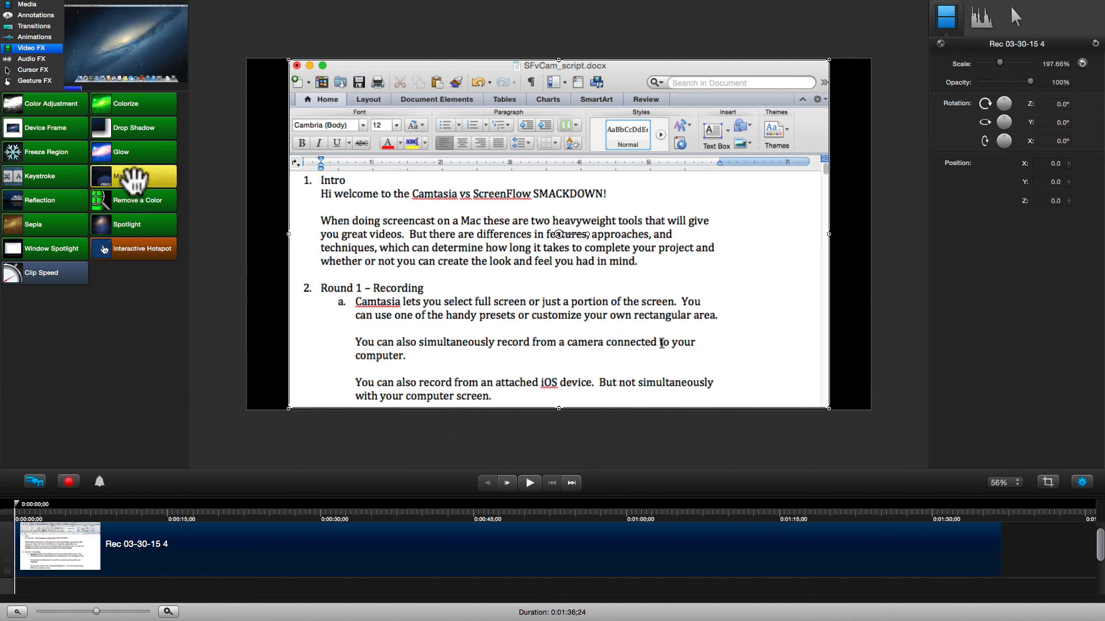
{"action": "left_click_drag", "start_coordinate": [135, 181], "coordinate": [286, 572]}
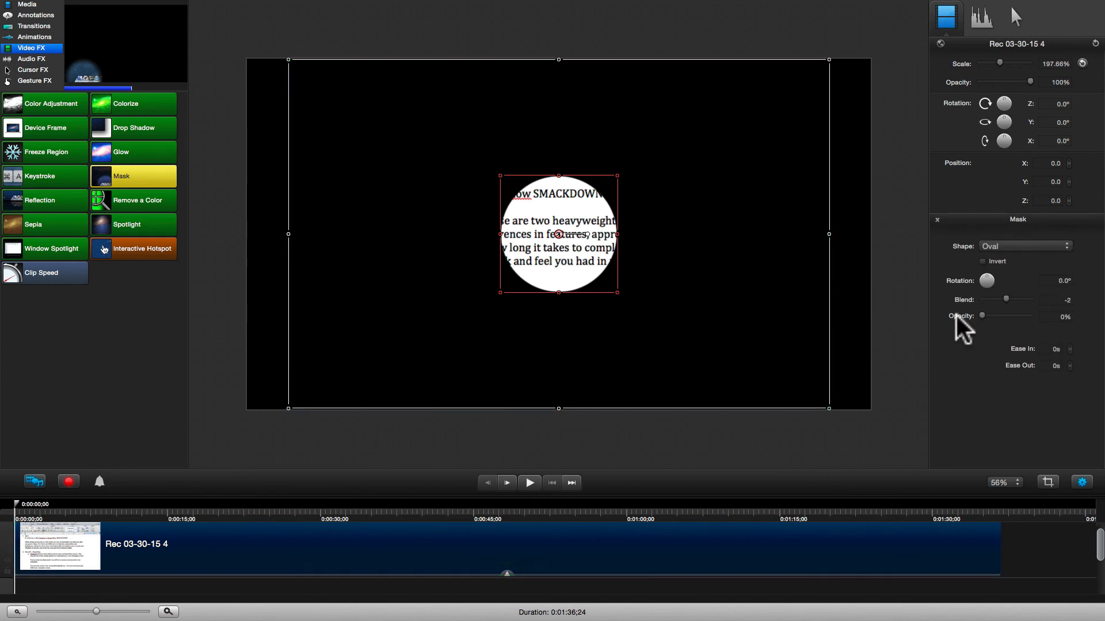
- Set the mask opacity to 11%, fit the oval over the Home tab, and blend +30
{"action": "left_click_drag", "start_coordinate": [983, 314], "coordinate": [988, 314]}
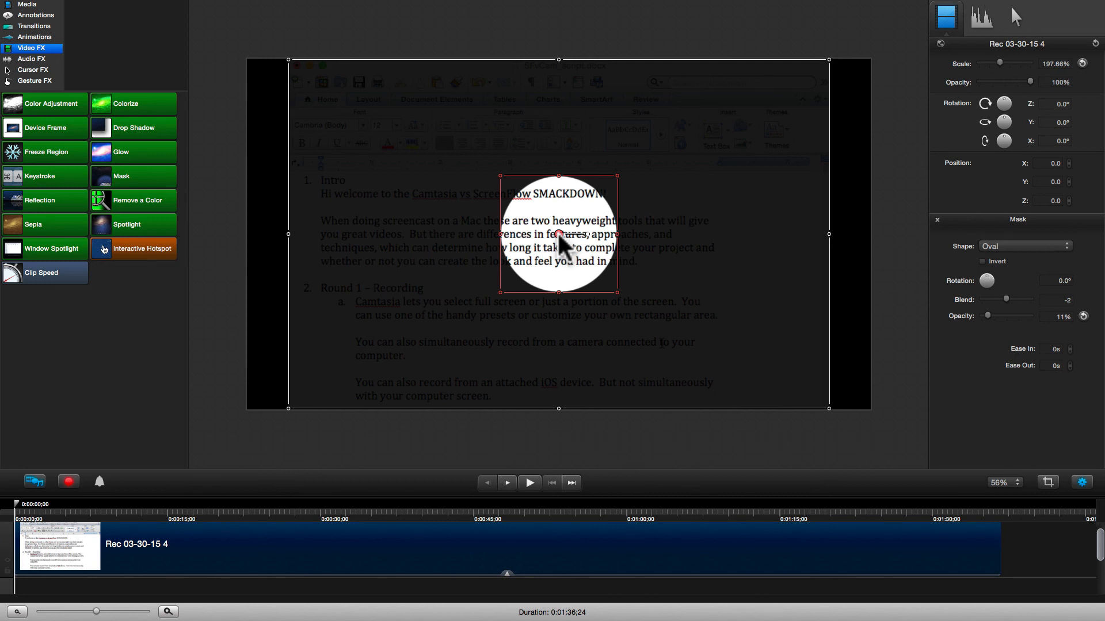
{"action": "left_click_drag", "start_coordinate": [558, 232], "coordinate": [352, 117]}
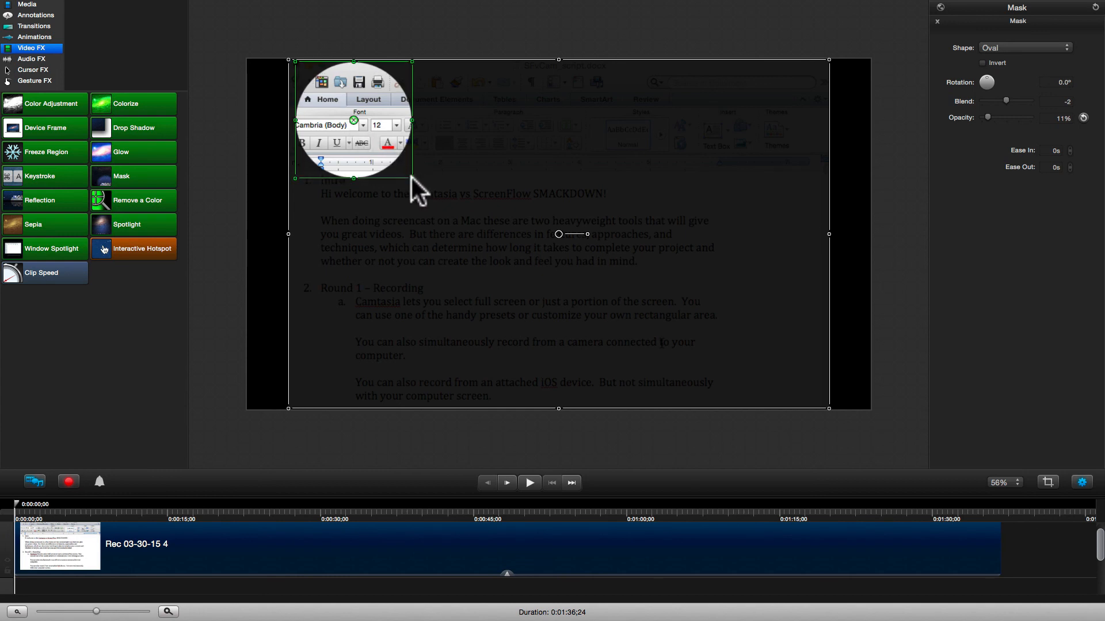
{"action": "left_click_drag", "start_coordinate": [412, 177], "coordinate": [336, 111]}
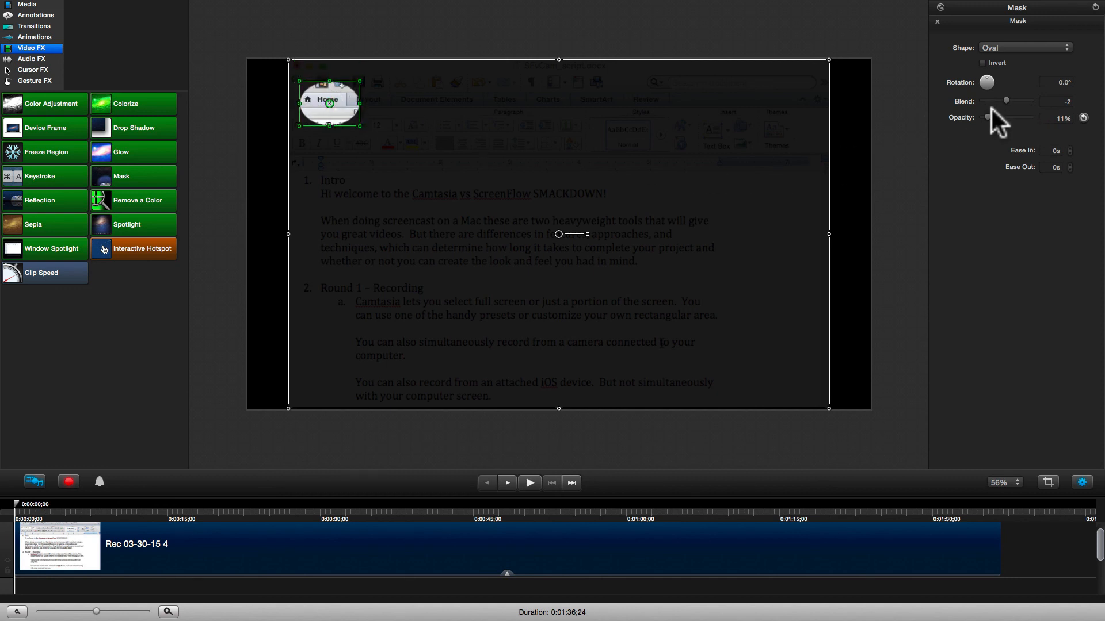
{"action": "left_click_drag", "start_coordinate": [1005, 97], "coordinate": [1013, 97]}
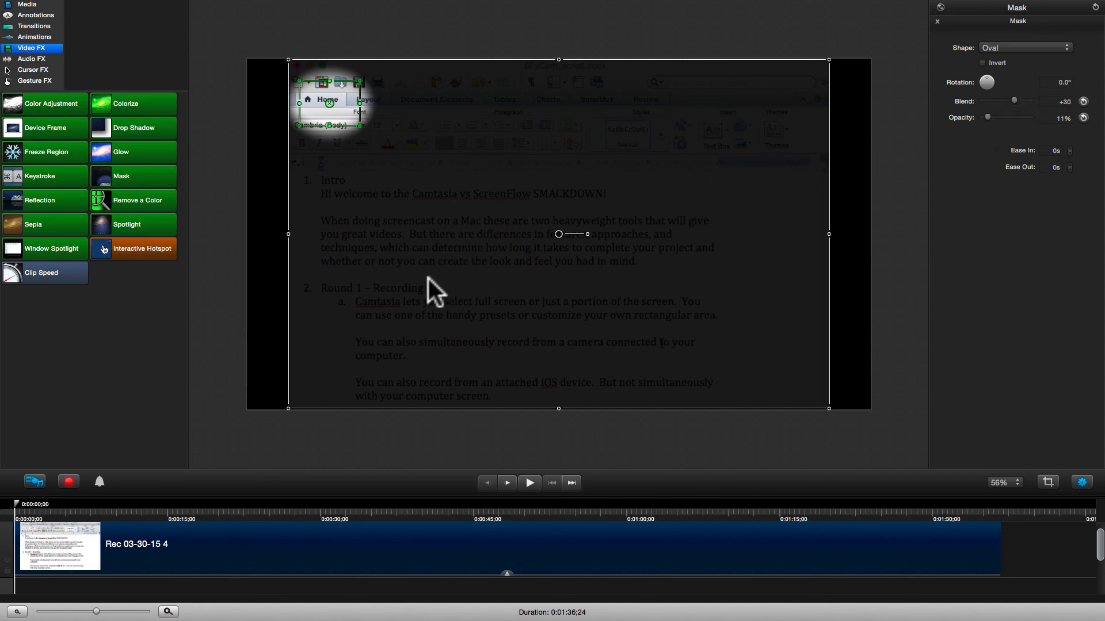
{"action": "left_click", "coordinate": [388, 428]}
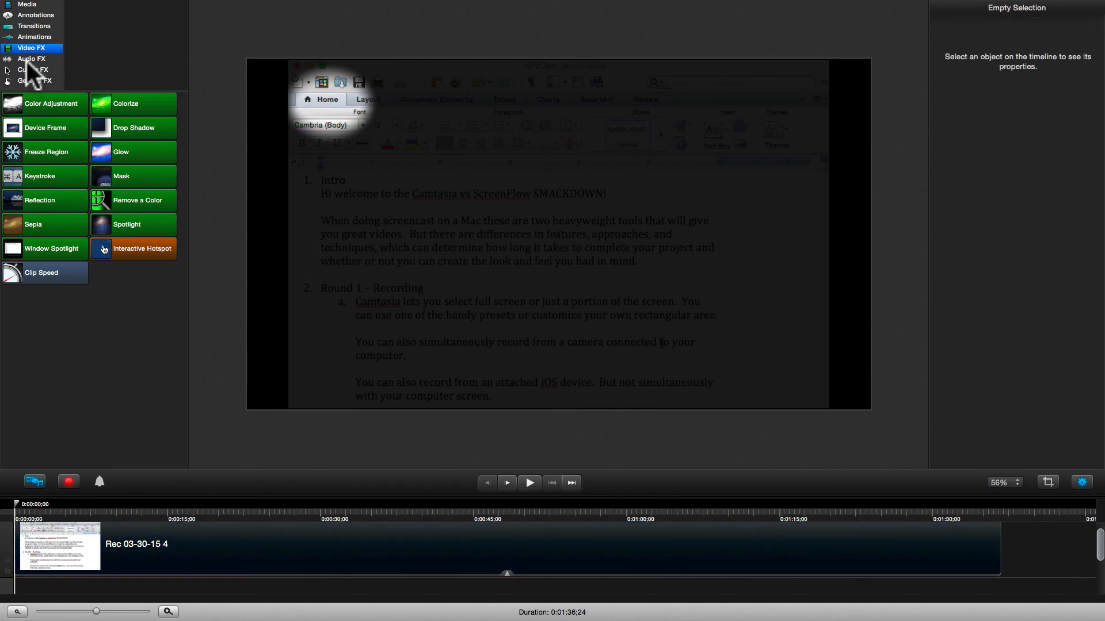
{"action": "left_click", "coordinate": [35, 37]}
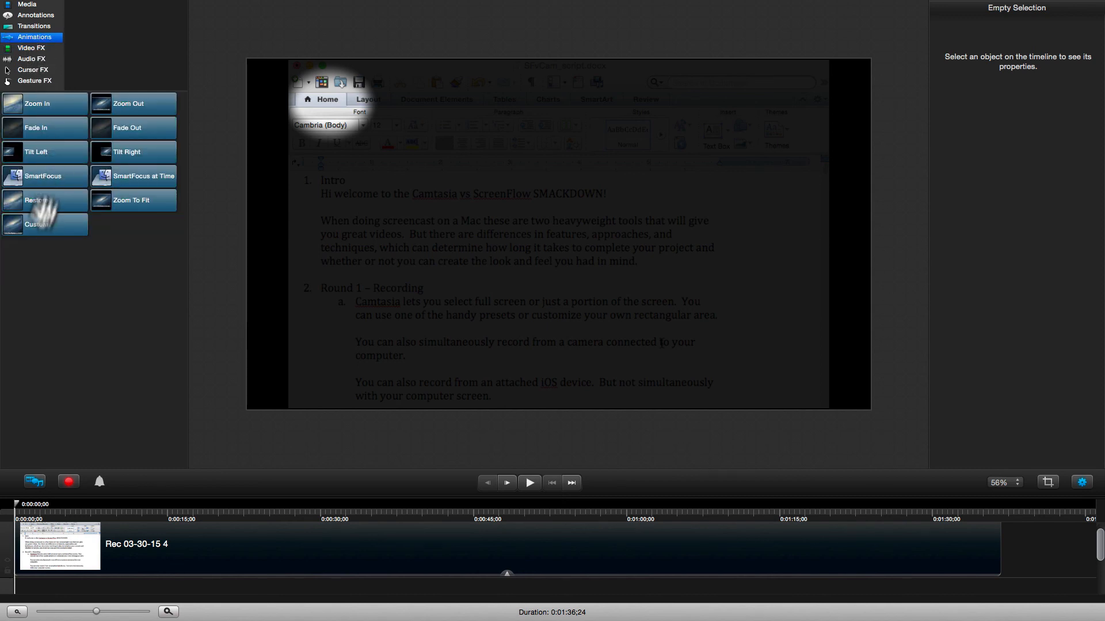
- Add a Custom animation that moves the oval onto SMACKDOWN! at 0:00:08;00
{"action": "left_click_drag", "start_coordinate": [36, 224], "coordinate": [84, 558]}
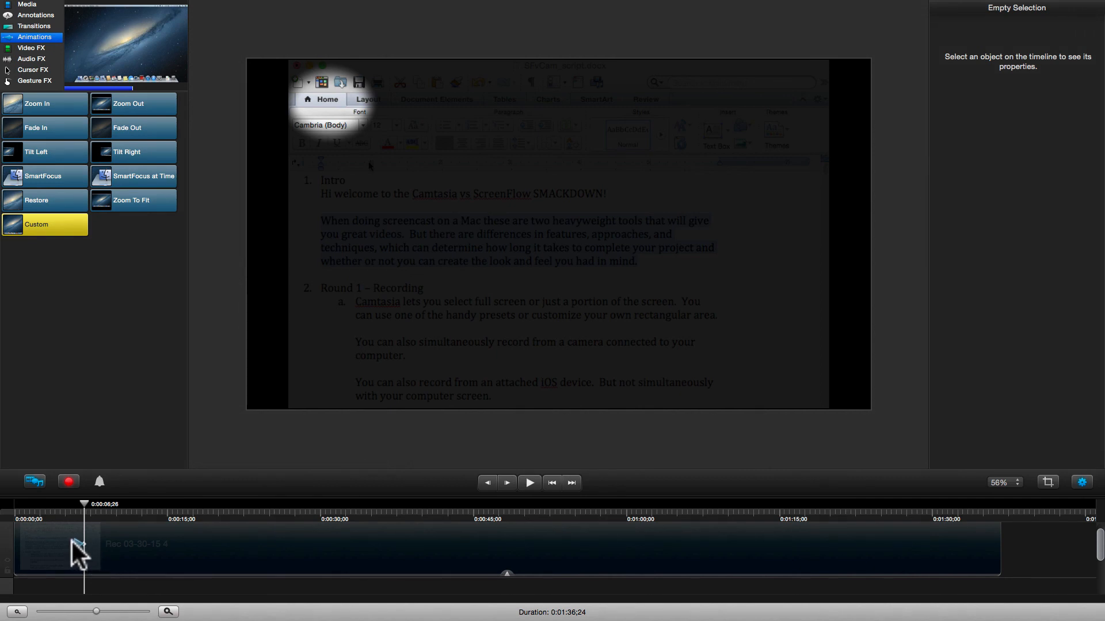
{"action": "left_click_drag", "start_coordinate": [71, 541], "coordinate": [40, 543]}
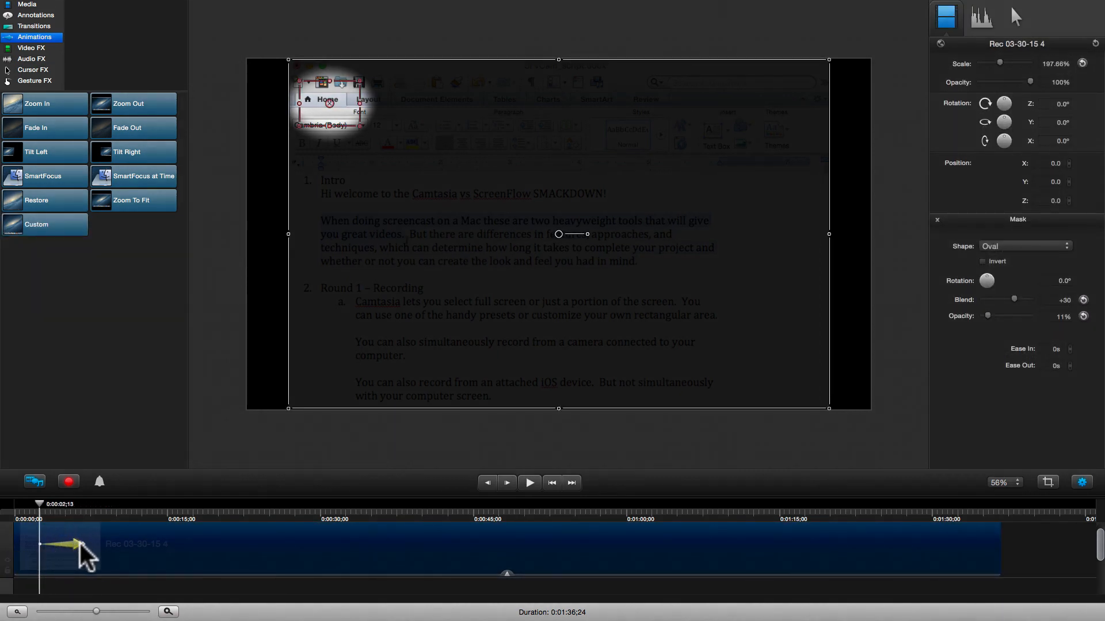
{"action": "left_click", "coordinate": [102, 519]}
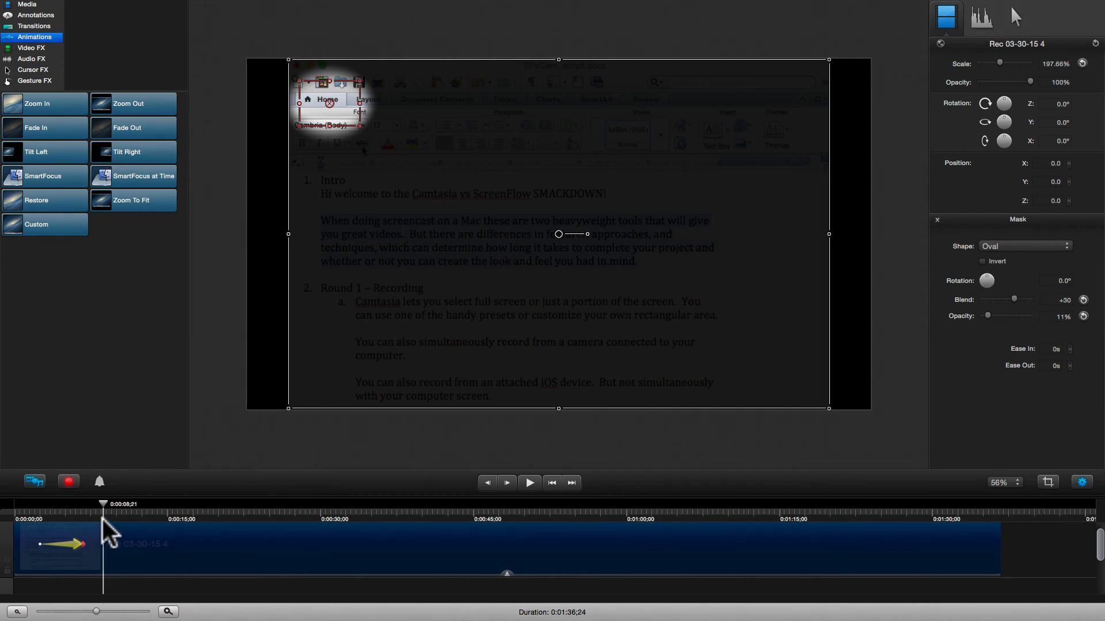
{"action": "left_click_drag", "start_coordinate": [104, 504], "coordinate": [96, 509]}
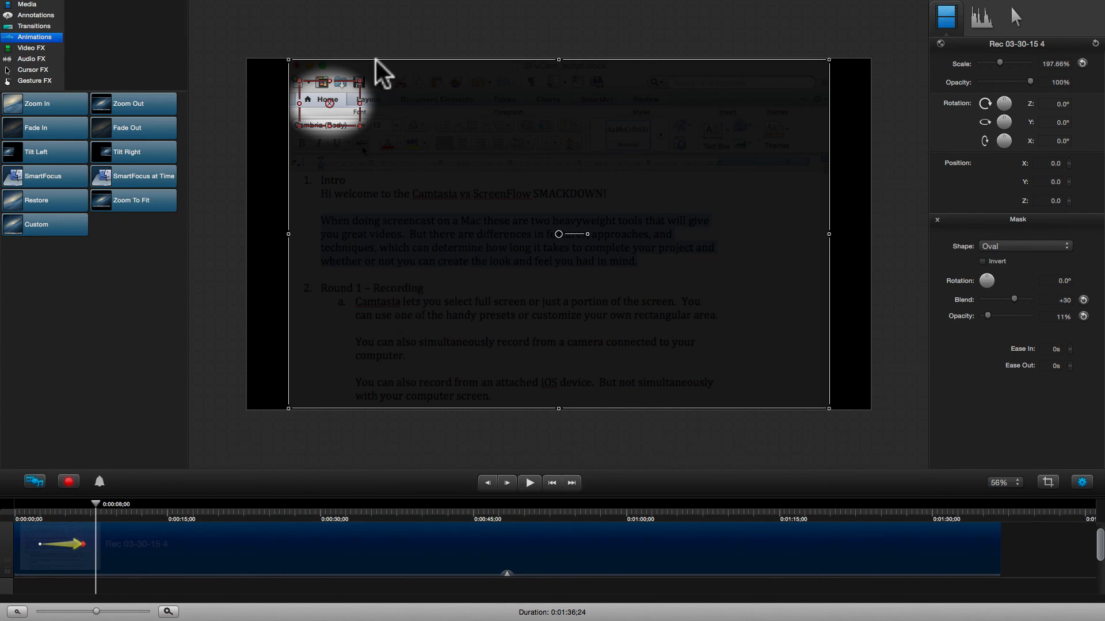
{"action": "left_click", "coordinate": [329, 104]}
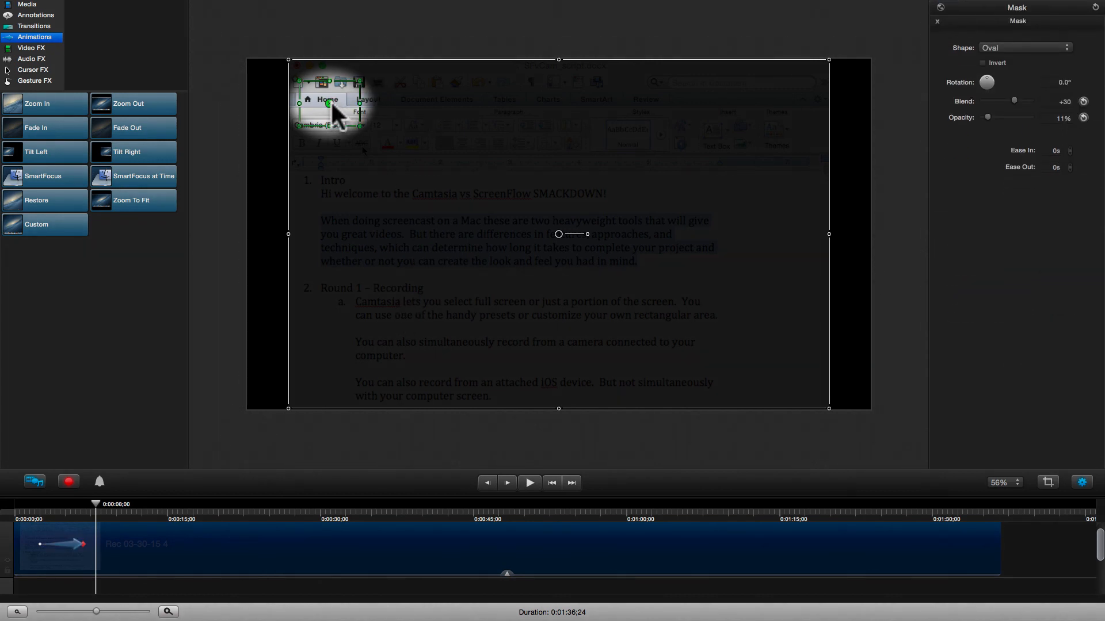
{"action": "left_click_drag", "start_coordinate": [329, 104], "coordinate": [570, 195]}
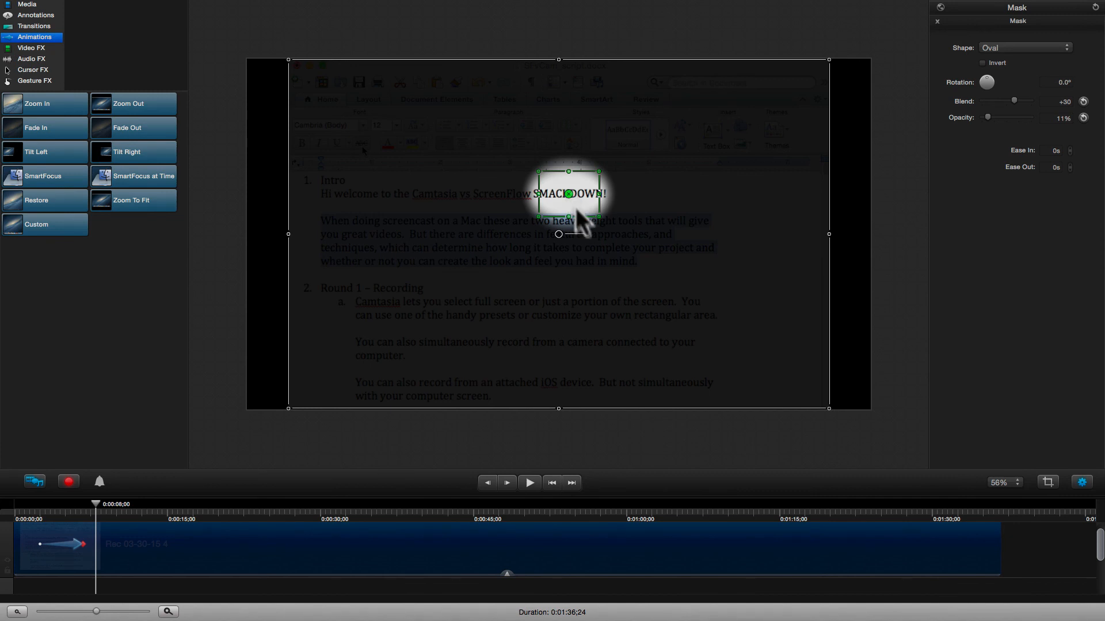
- Play the spotlight animation back from 0:00:01;20 to review it
{"action": "left_click", "coordinate": [551, 427]}
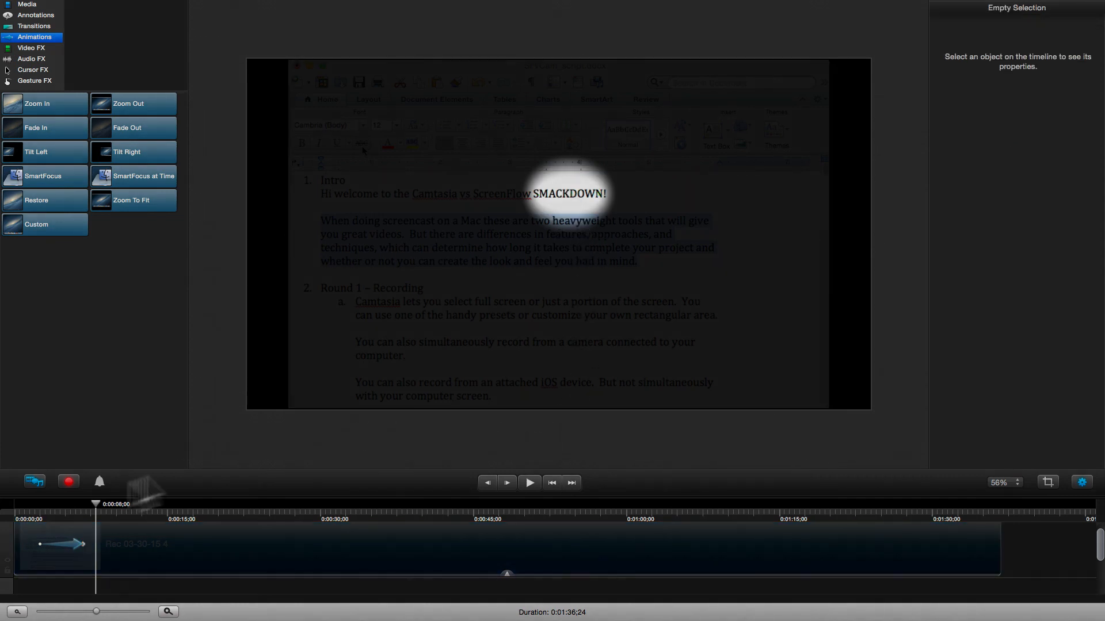
{"action": "left_click", "coordinate": [30, 504]}
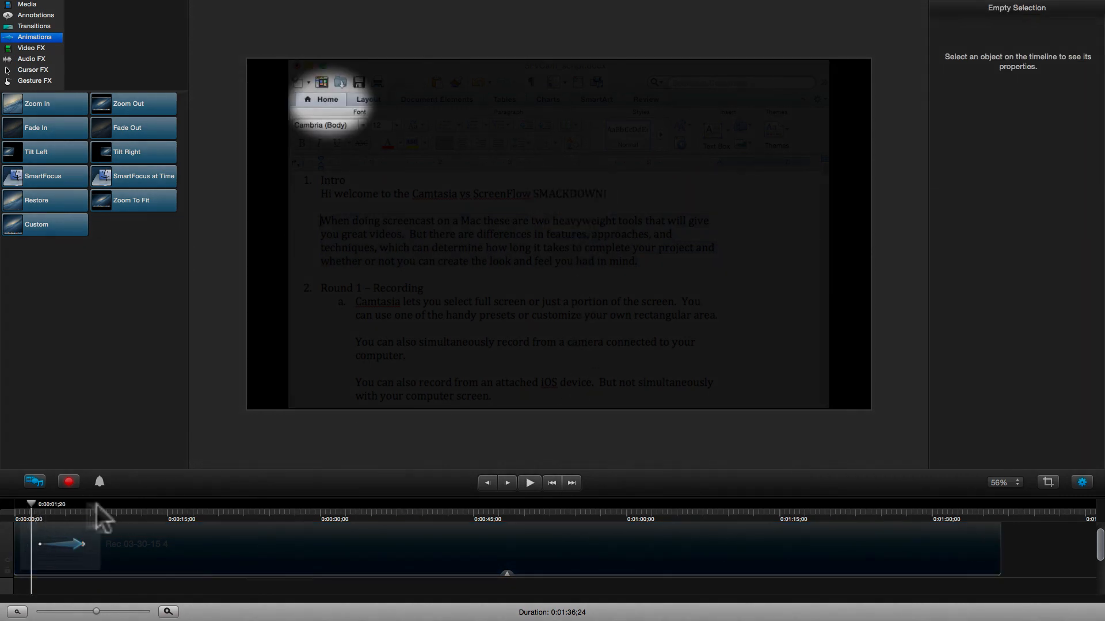
{"action": "left_click", "coordinate": [527, 482]}
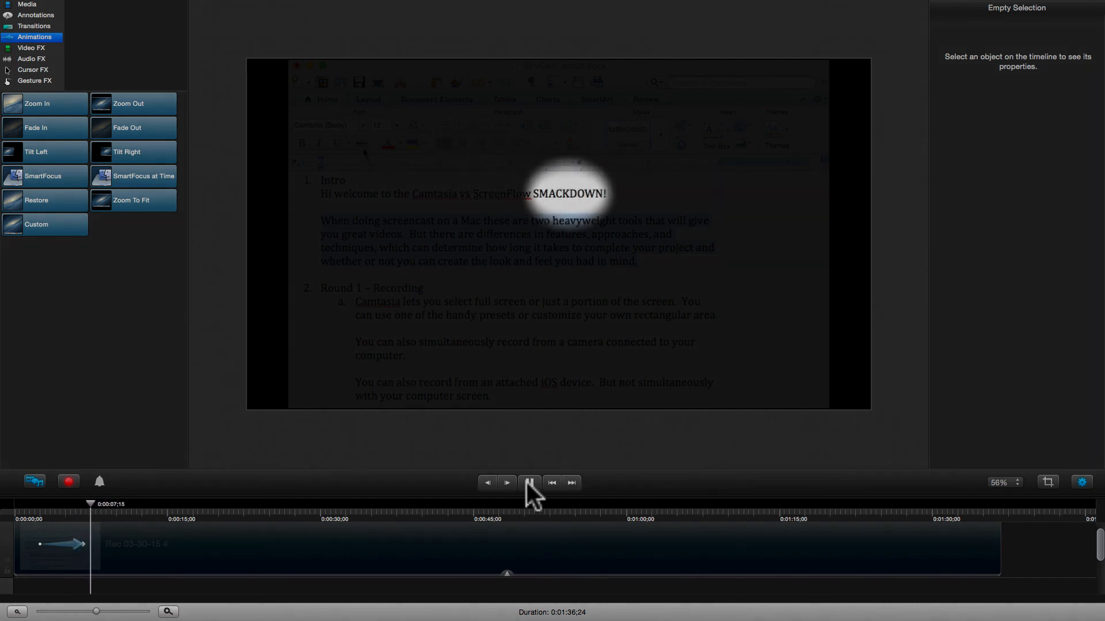
{"action": "left_click", "coordinate": [527, 482]}
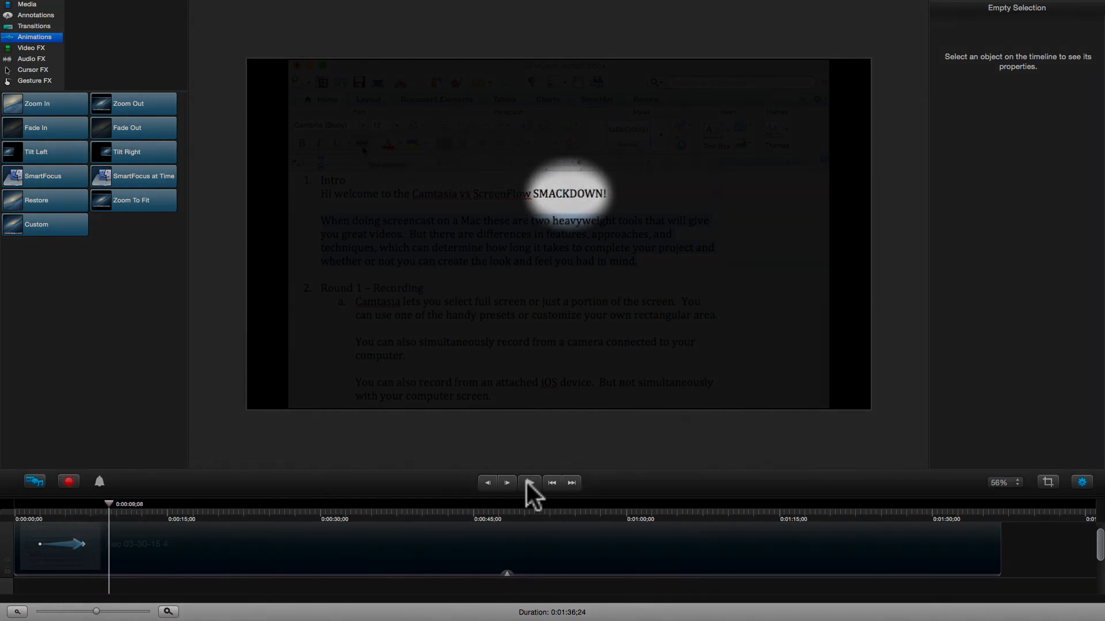
{"action": "left_click", "coordinate": [375, 561]}
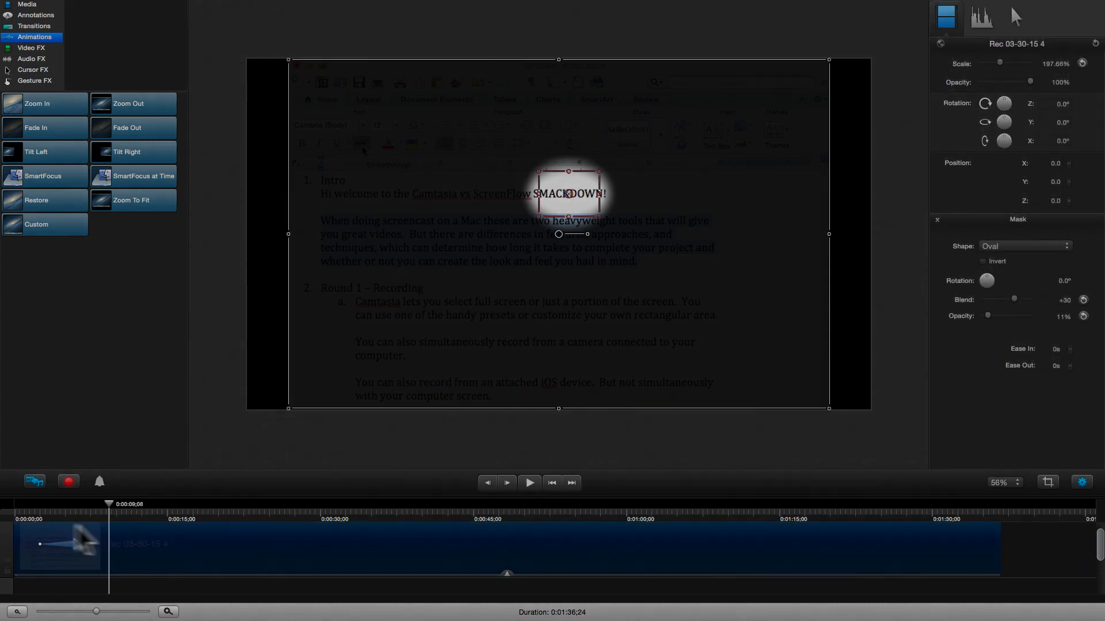
- Turn the mask into a rectangle covering most of the document, including its title bar
{"action": "left_click", "coordinate": [28, 511]}
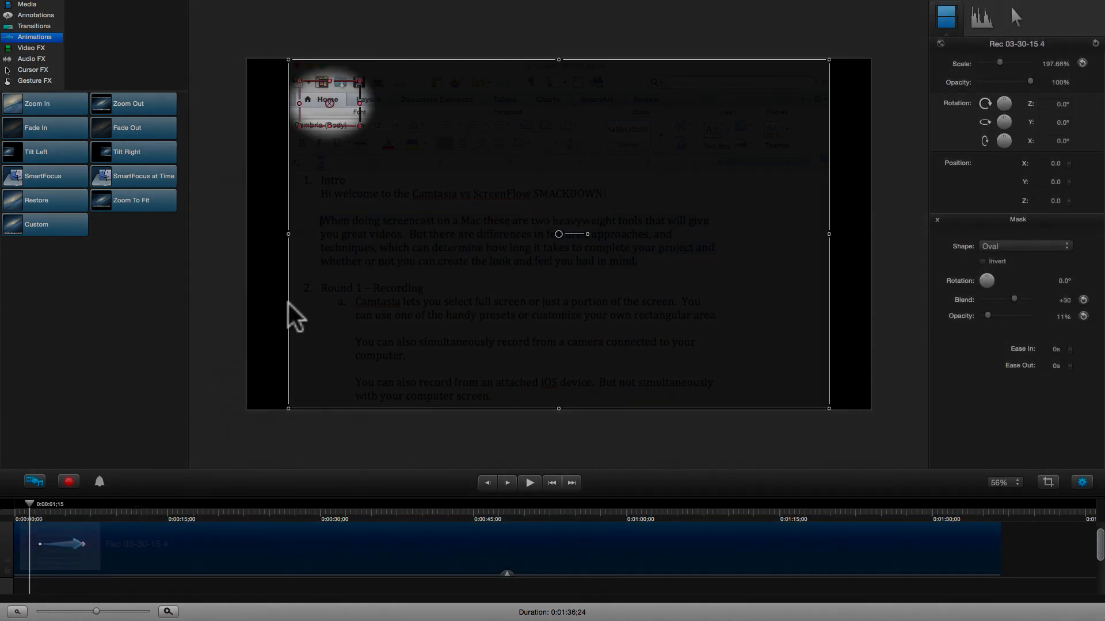
{"action": "left_click_drag", "start_coordinate": [361, 126], "coordinate": [927, 445]}
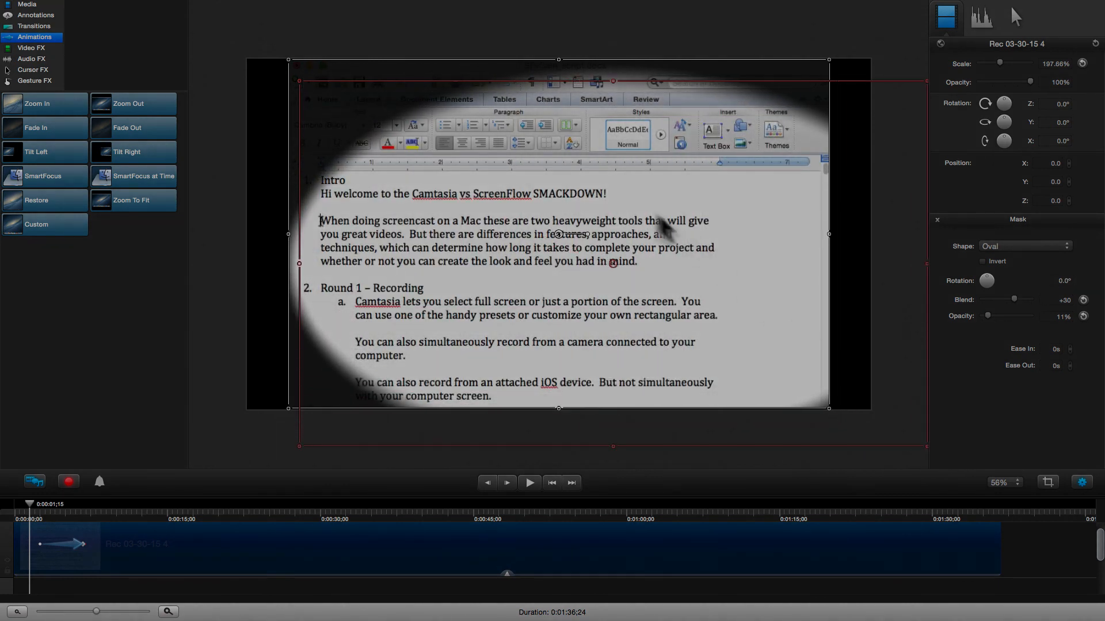
{"action": "left_click", "coordinate": [1004, 244]}
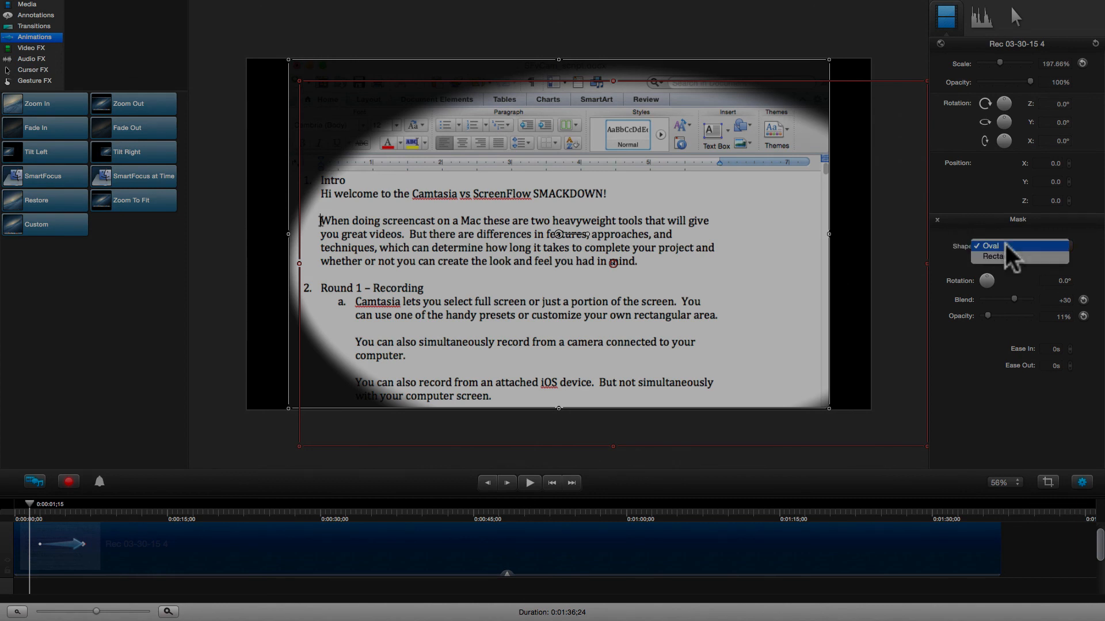
{"action": "left_click", "coordinate": [1005, 254]}
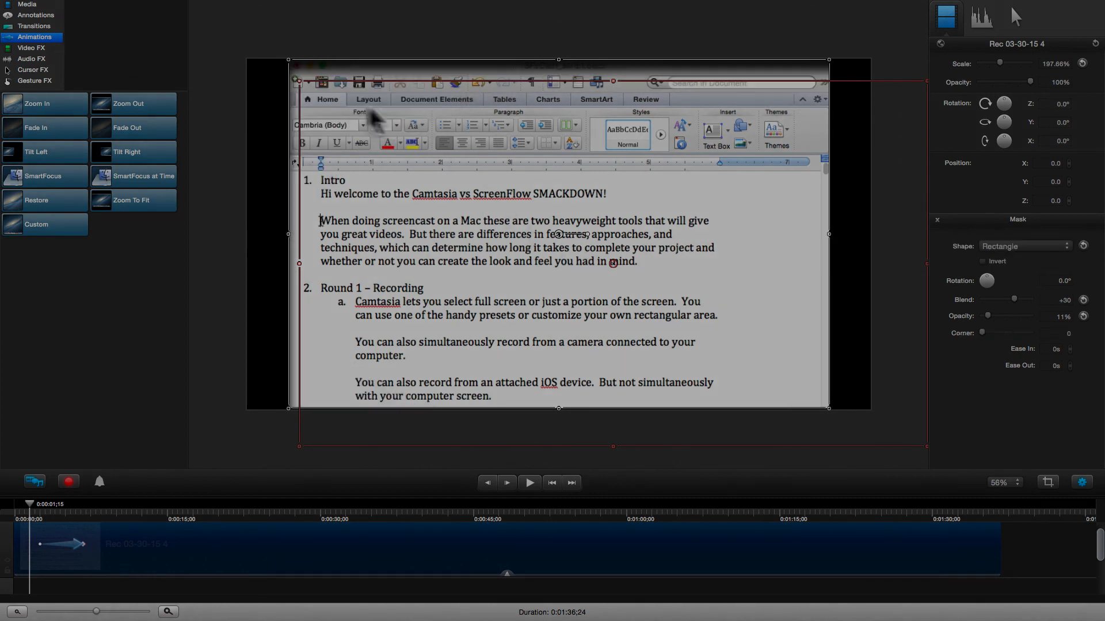
{"action": "left_click_drag", "start_coordinate": [297, 81], "coordinate": [212, 30]}
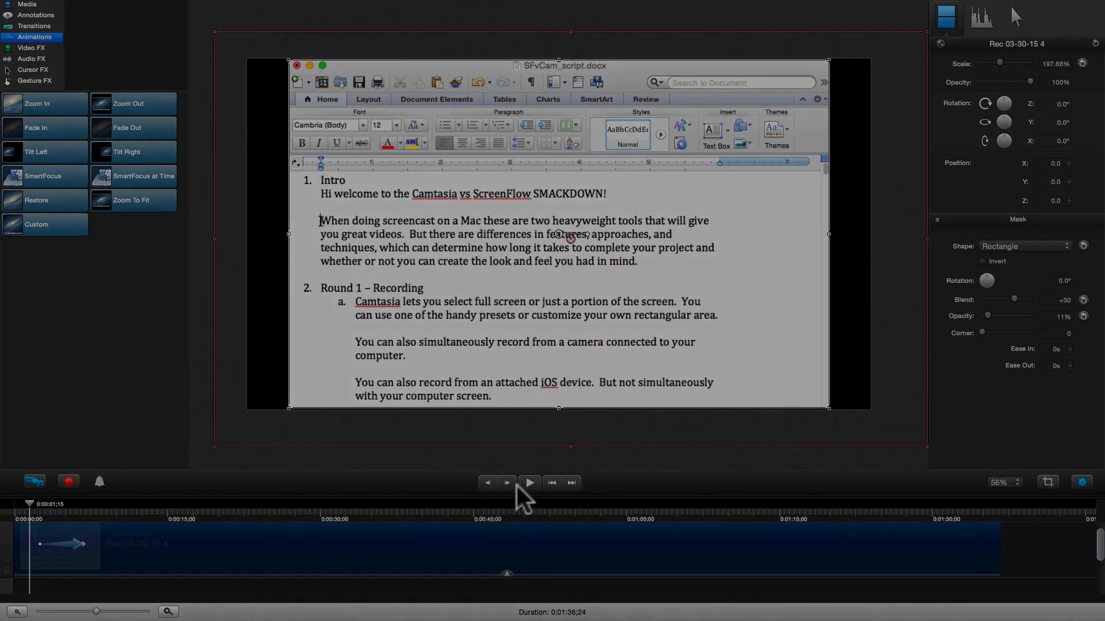
- Preview the playback, then remove the rectangular Mask from the clip
{"action": "left_click", "coordinate": [530, 463]}
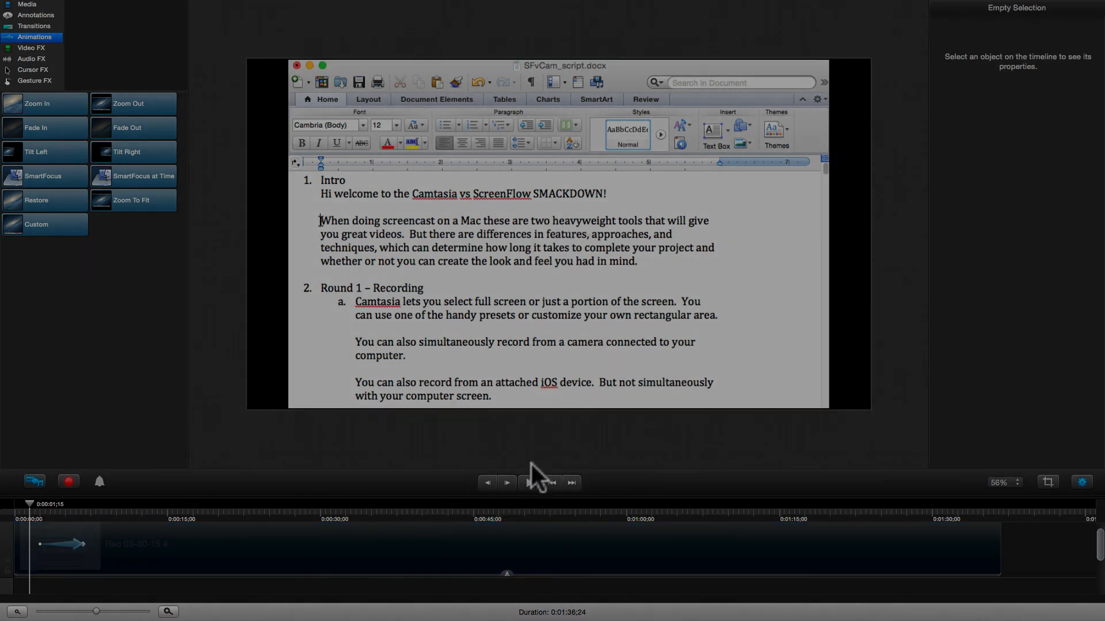
{"action": "left_click", "coordinate": [529, 483]}
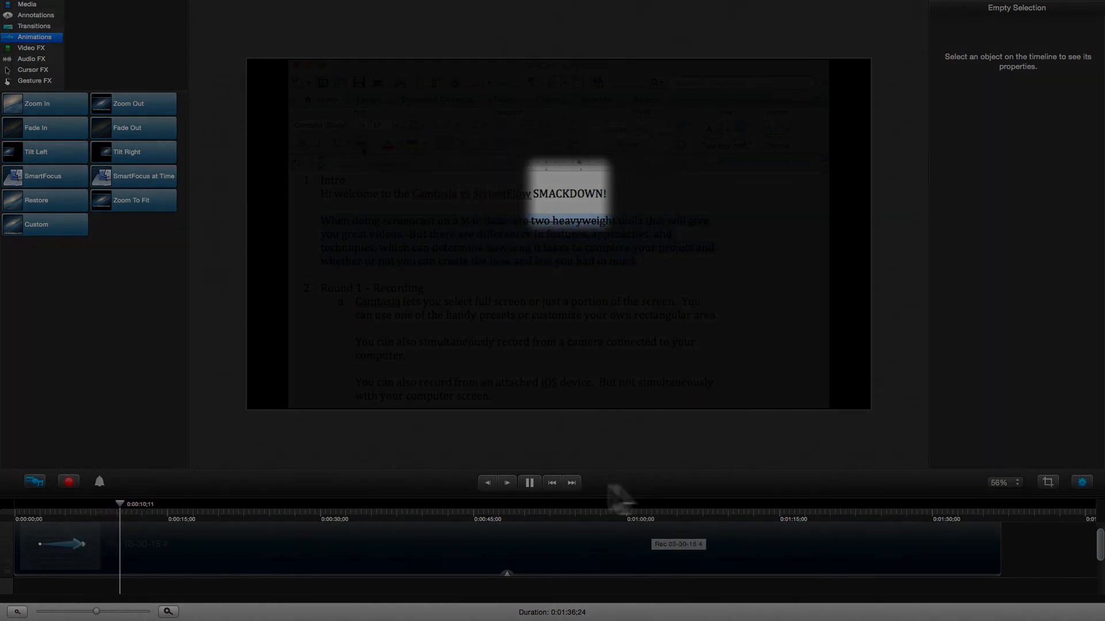
{"action": "left_click", "coordinate": [530, 484]}
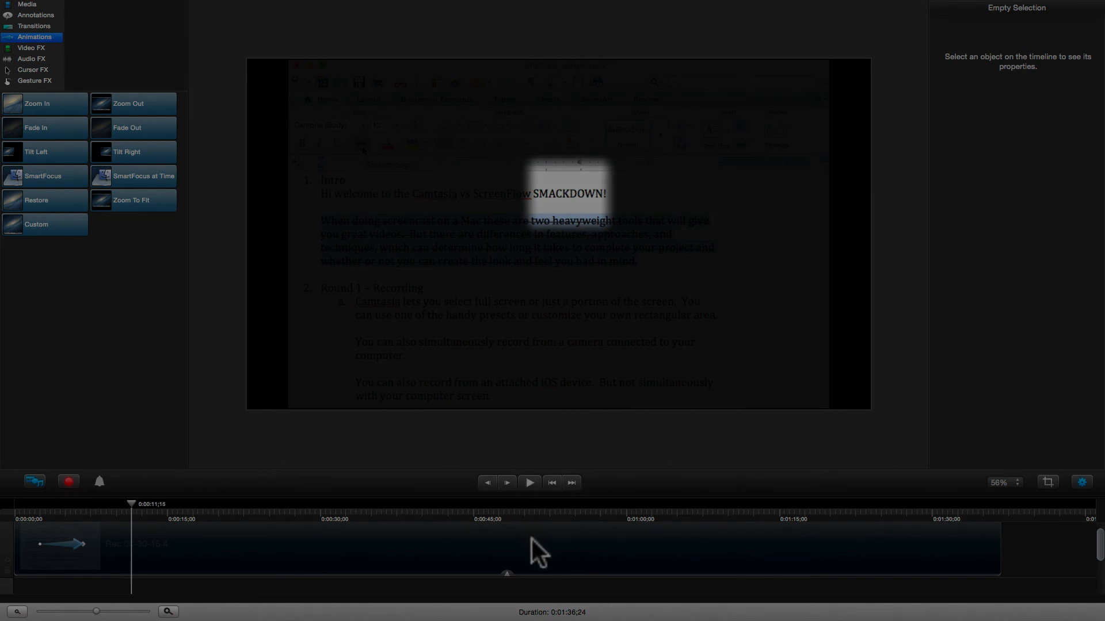
{"action": "left_click", "coordinate": [530, 539]}
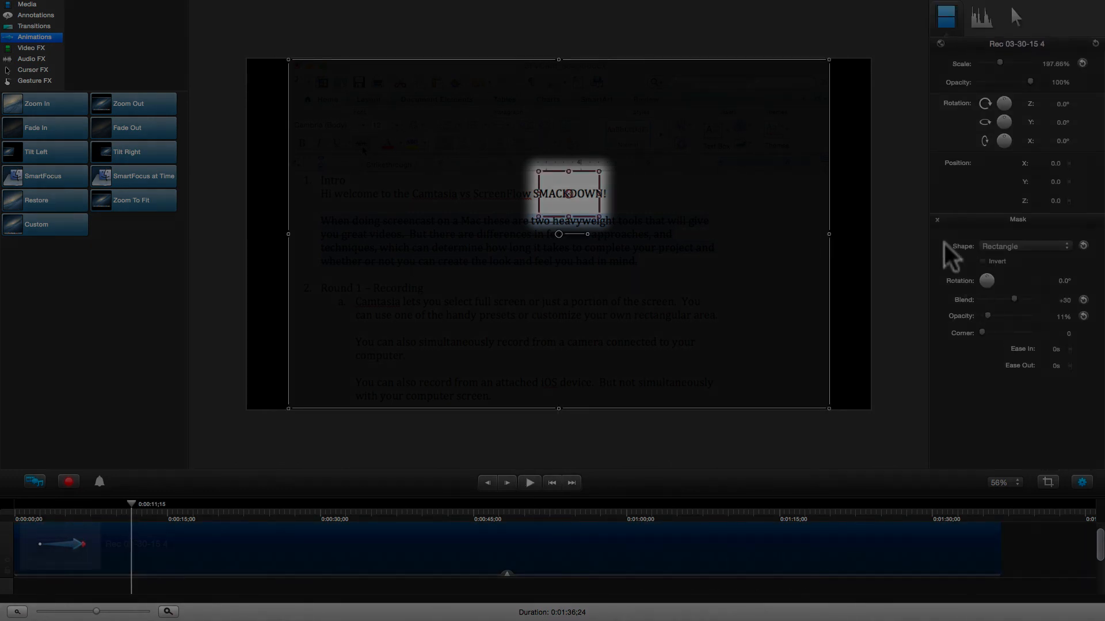
{"action": "left_click", "coordinate": [938, 220]}
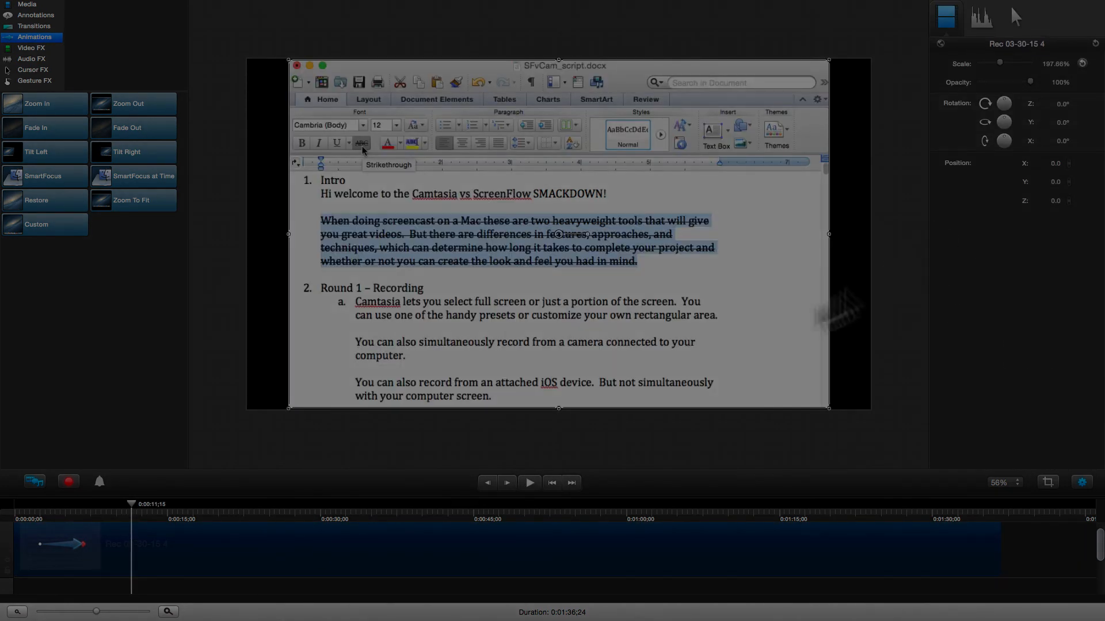
- Apply a Spotlight effect to the clip and aim it at Word's upper-left toolbar
{"action": "left_click", "coordinate": [38, 48]}
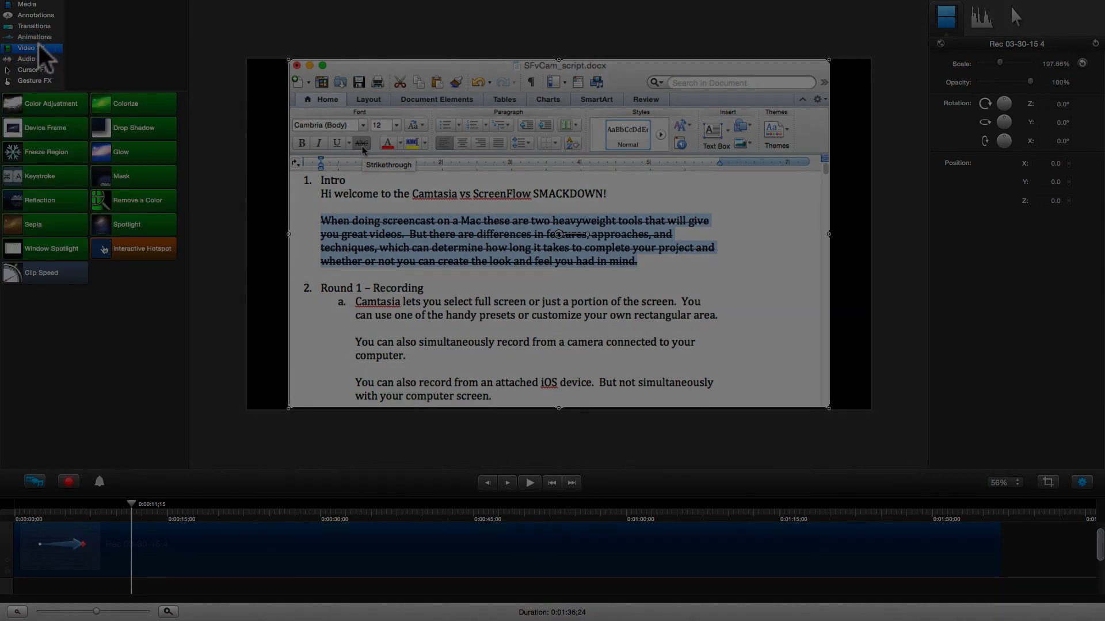
{"action": "left_click", "coordinate": [144, 223]}
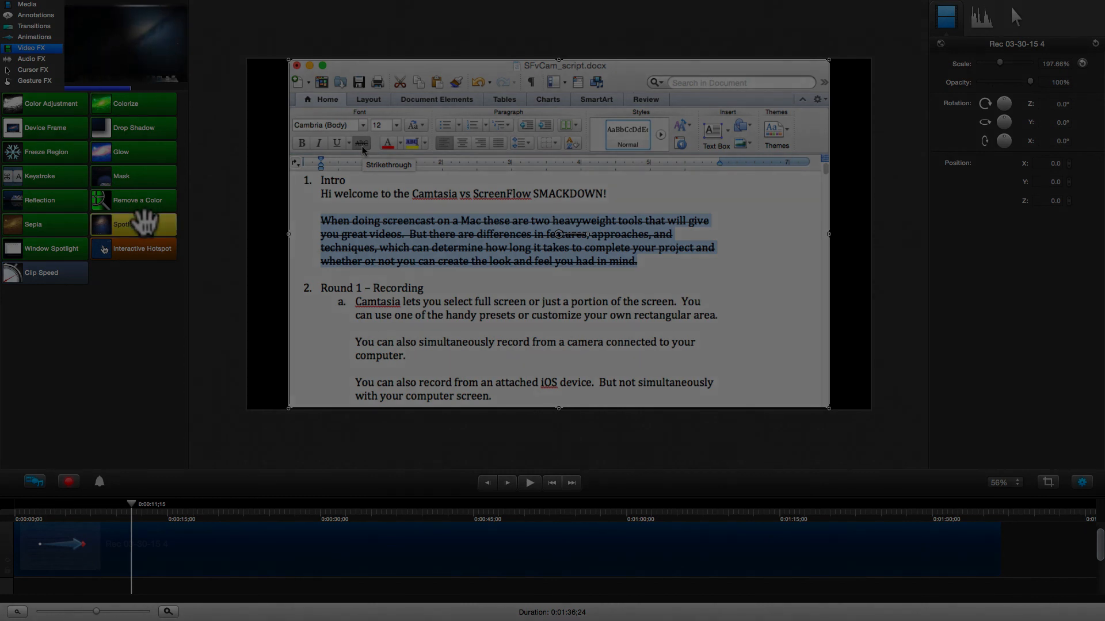
{"action": "left_click_drag", "start_coordinate": [144, 223], "coordinate": [282, 554]}
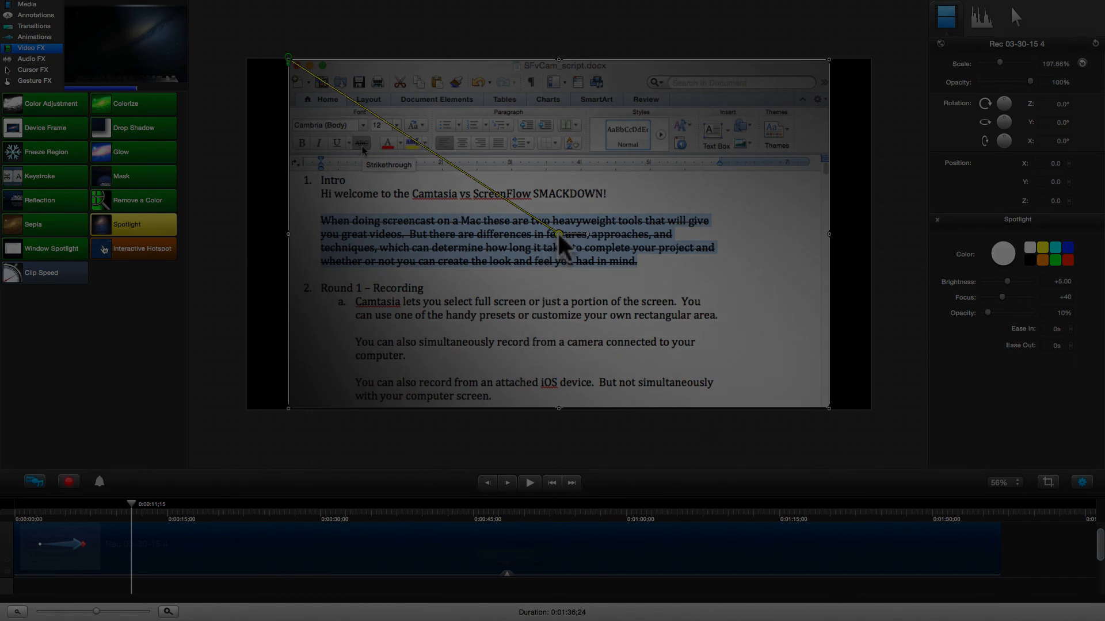
{"action": "left_click_drag", "start_coordinate": [557, 231], "coordinate": [334, 98]}
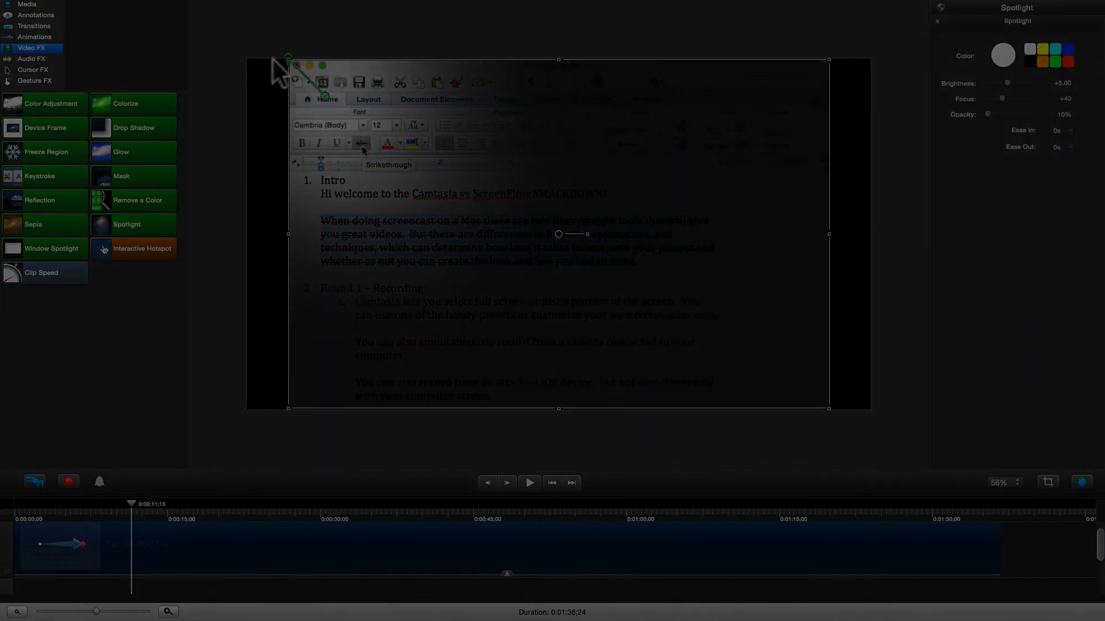
{"action": "left_click_drag", "start_coordinate": [291, 67], "coordinate": [322, 85]}
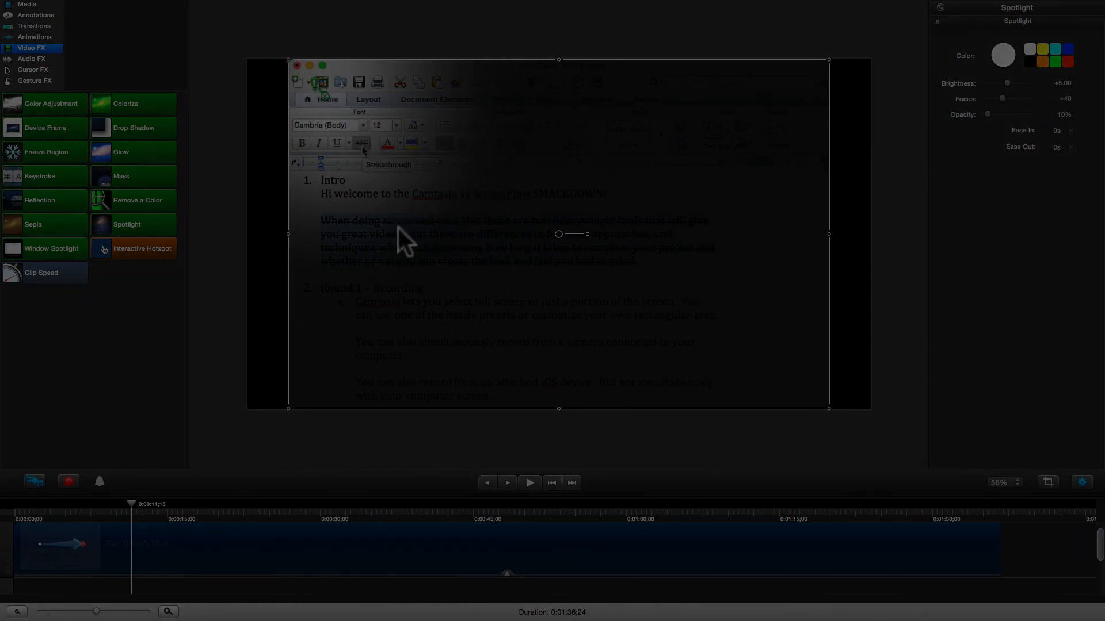
{"action": "left_click", "coordinate": [317, 448]}
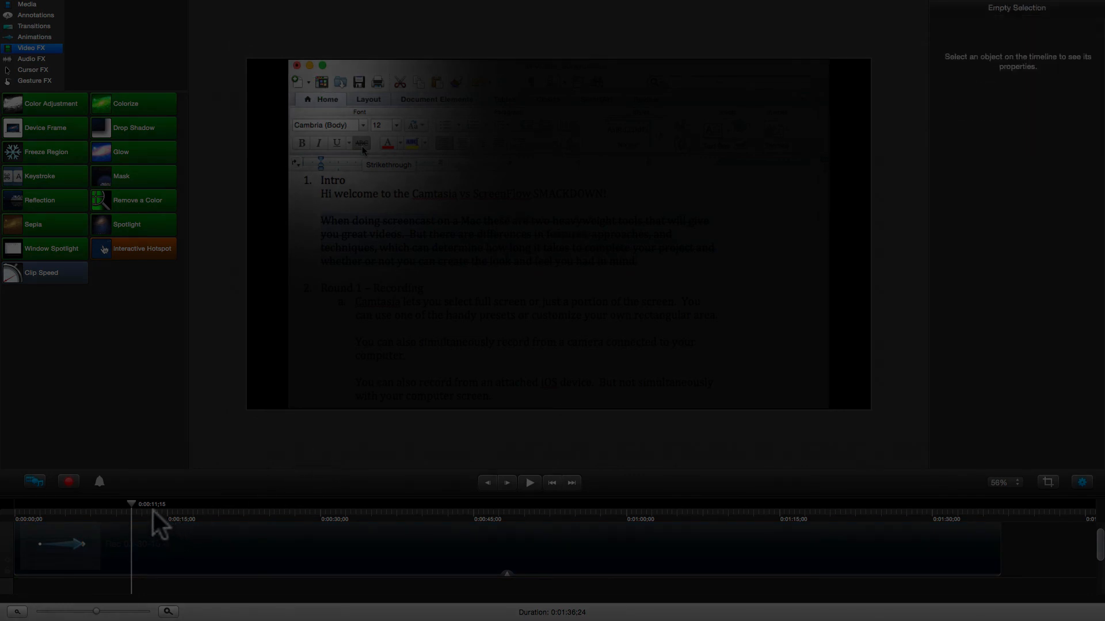
- Add a Custom animation moving the Spotlight onto the Themes area with a tighter focus
{"action": "left_click", "coordinate": [39, 37]}
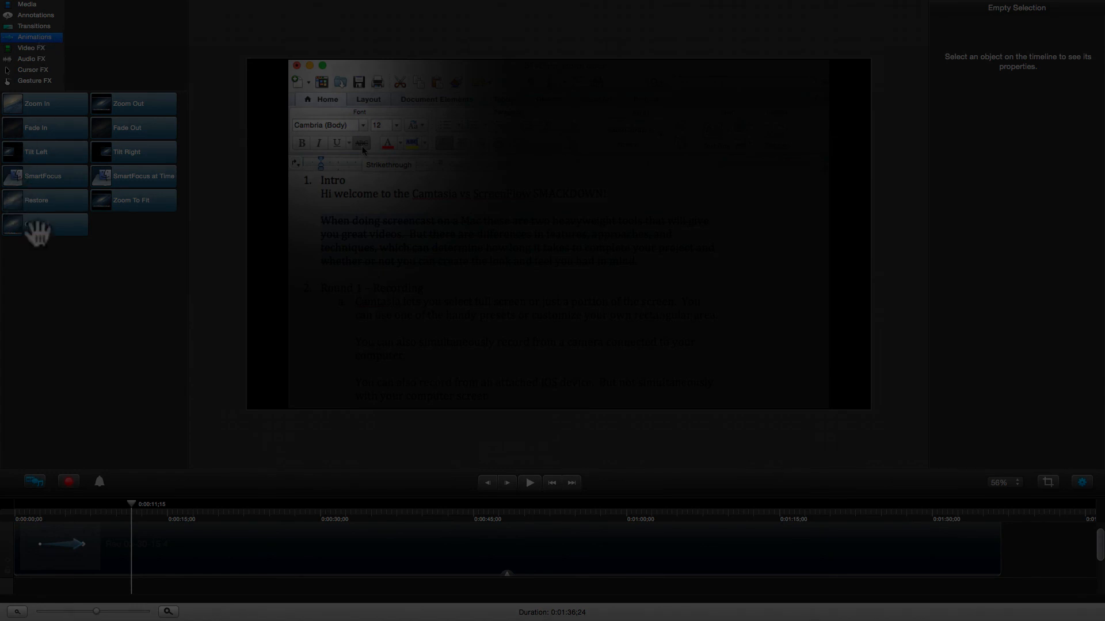
{"action": "left_click_drag", "start_coordinate": [35, 225], "coordinate": [203, 550]}
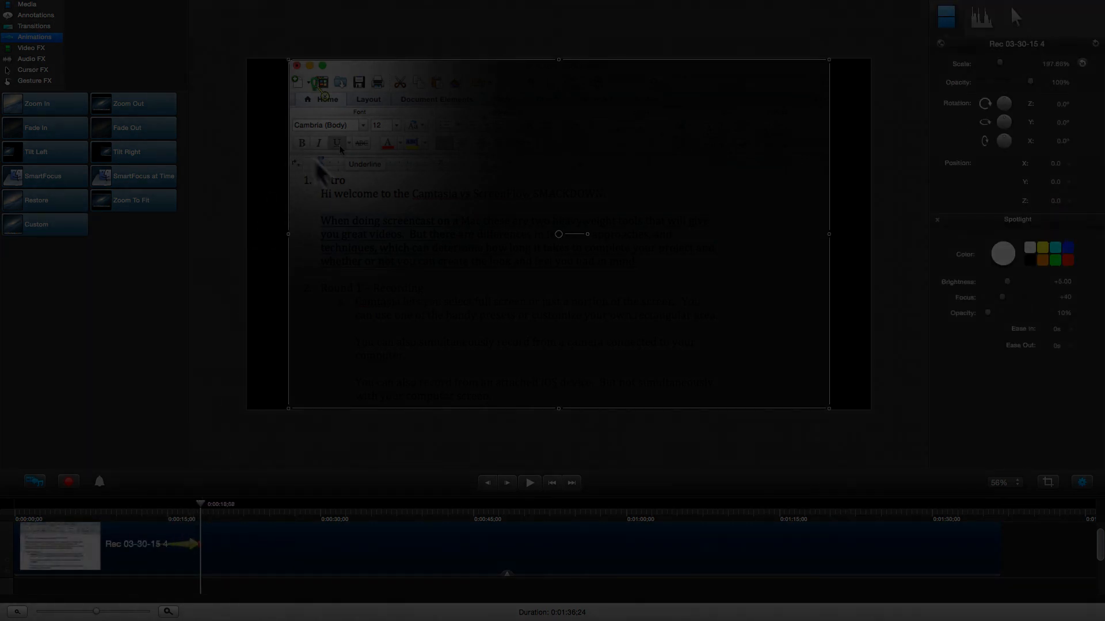
{"action": "left_click_drag", "start_coordinate": [324, 93], "coordinate": [772, 126]}
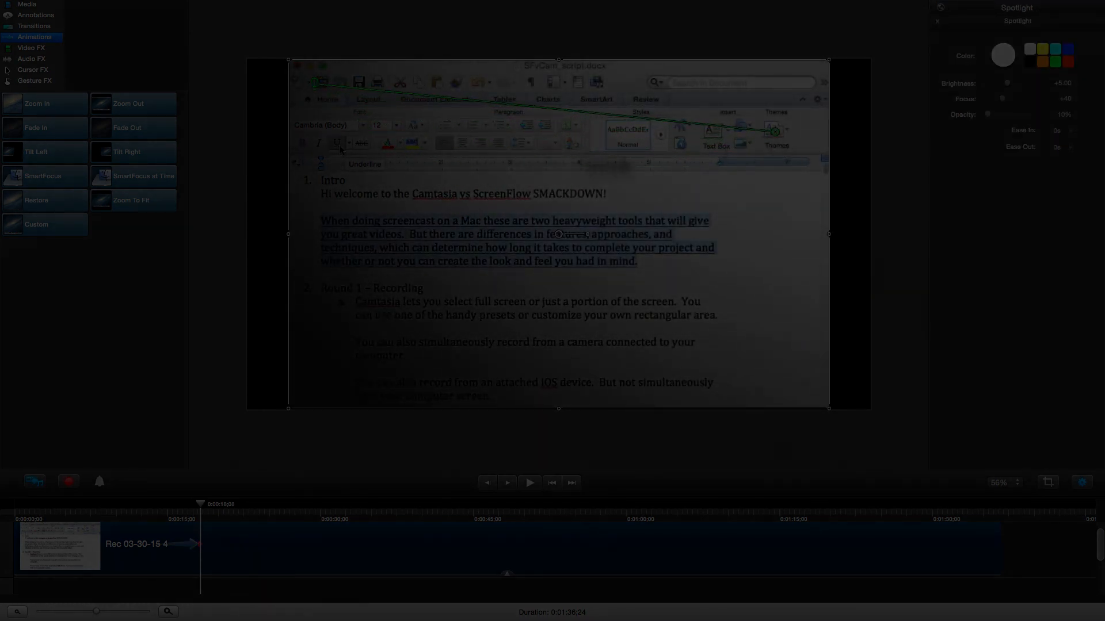
{"action": "left_click_drag", "start_coordinate": [316, 82], "coordinate": [729, 94]}
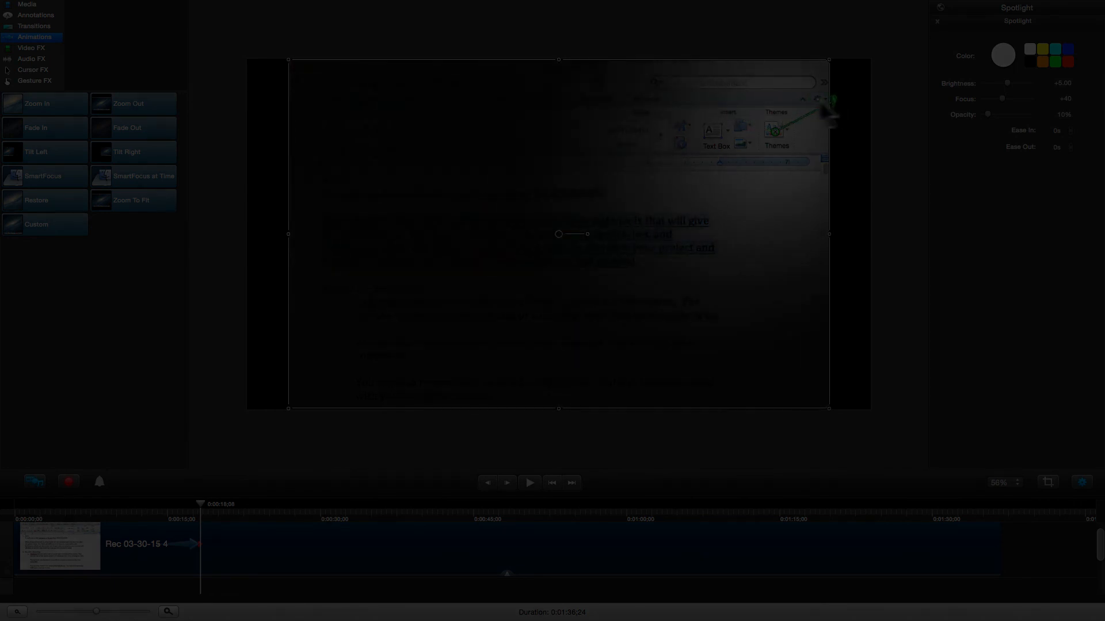
{"action": "left_click_drag", "start_coordinate": [825, 105], "coordinate": [786, 98]}
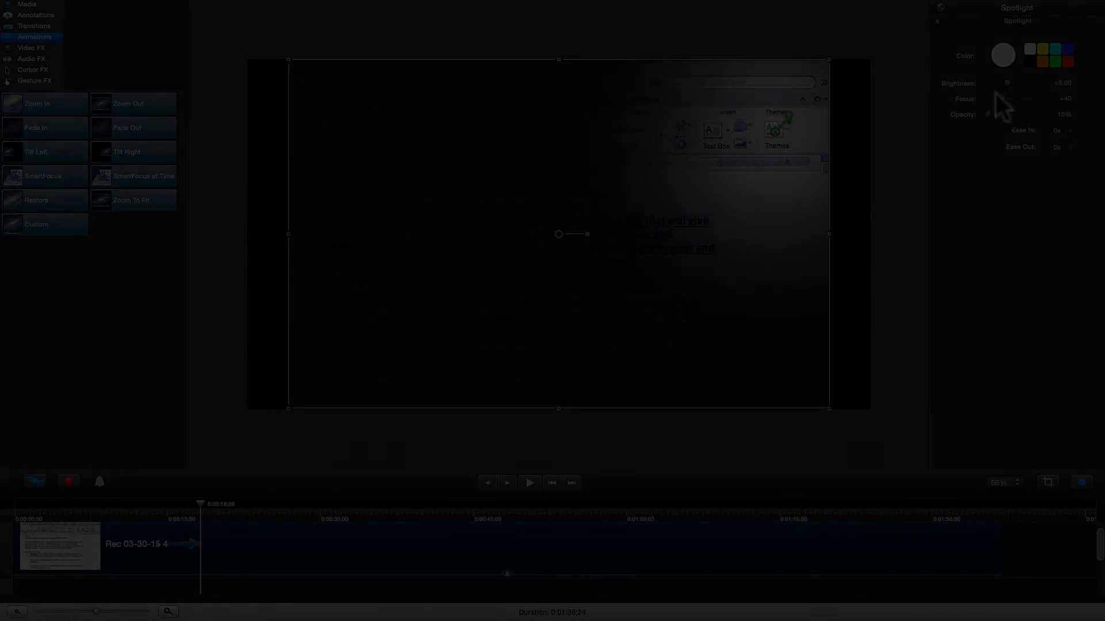
{"action": "mouse_move", "coordinate": [1003, 98]}
{"action": "left_mouse_down"}
{"action": "mouse_move", "coordinate": [1013, 97]}
{"action": "mouse_move", "coordinate": [999, 97]}
{"action": "left_mouse_up"}
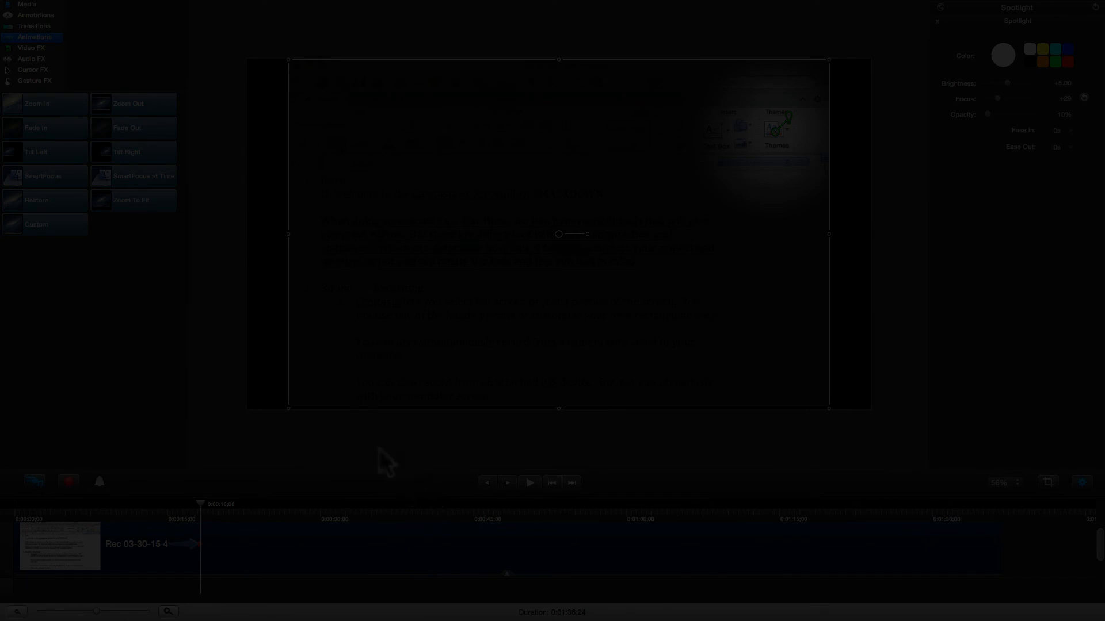
{"action": "left_click", "coordinate": [298, 450]}
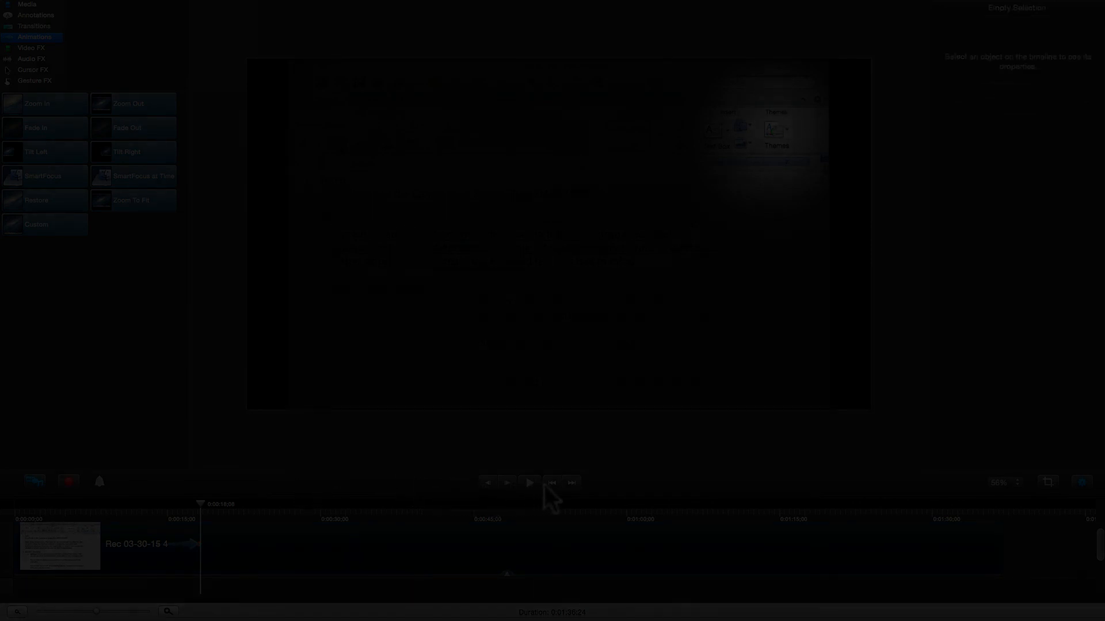
- Move the playhead back to about 13 seconds to review the spotlight animation
{"action": "left_click", "coordinate": [140, 509]}
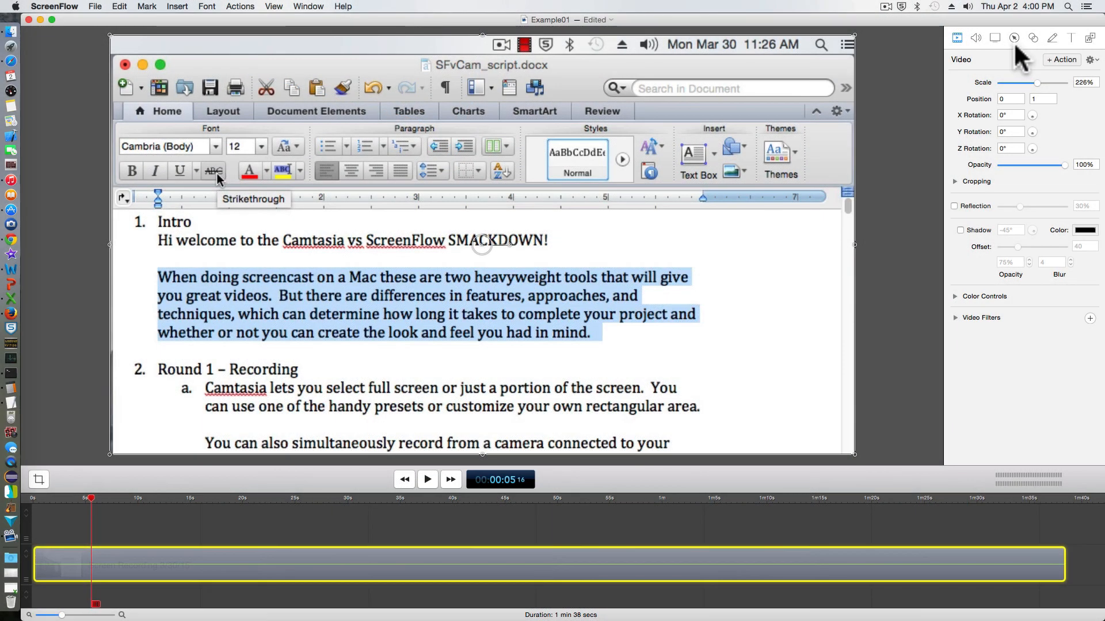
- Add a mouse-cursor callout at 72% opacity, trying background blur and turning it back off
{"action": "left_click", "coordinate": [1014, 40]}
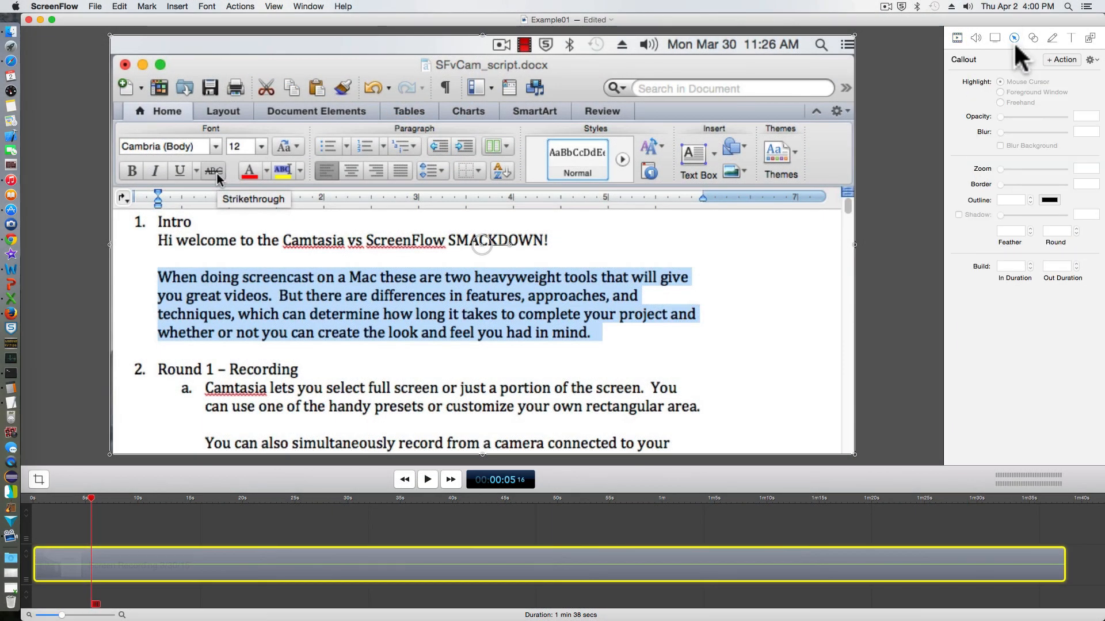
{"action": "left_click", "coordinate": [1060, 61]}
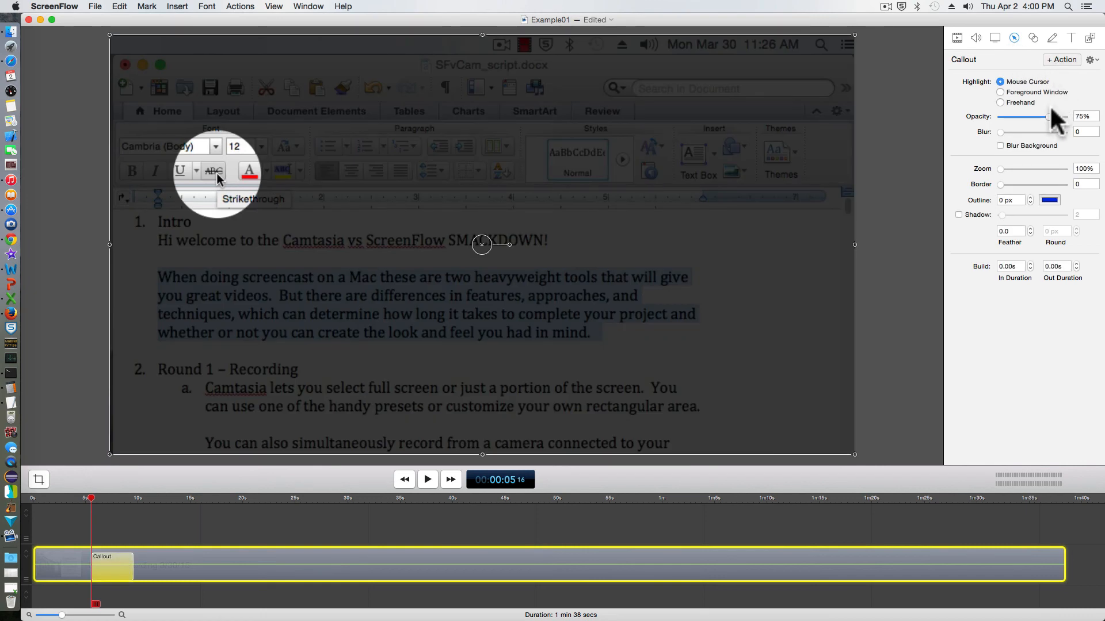
{"action": "mouse_move", "coordinate": [1047, 117]}
{"action": "left_mouse_down"}
{"action": "mouse_move", "coordinate": [1026, 118]}
{"action": "mouse_move", "coordinate": [1047, 117]}
{"action": "left_mouse_up"}
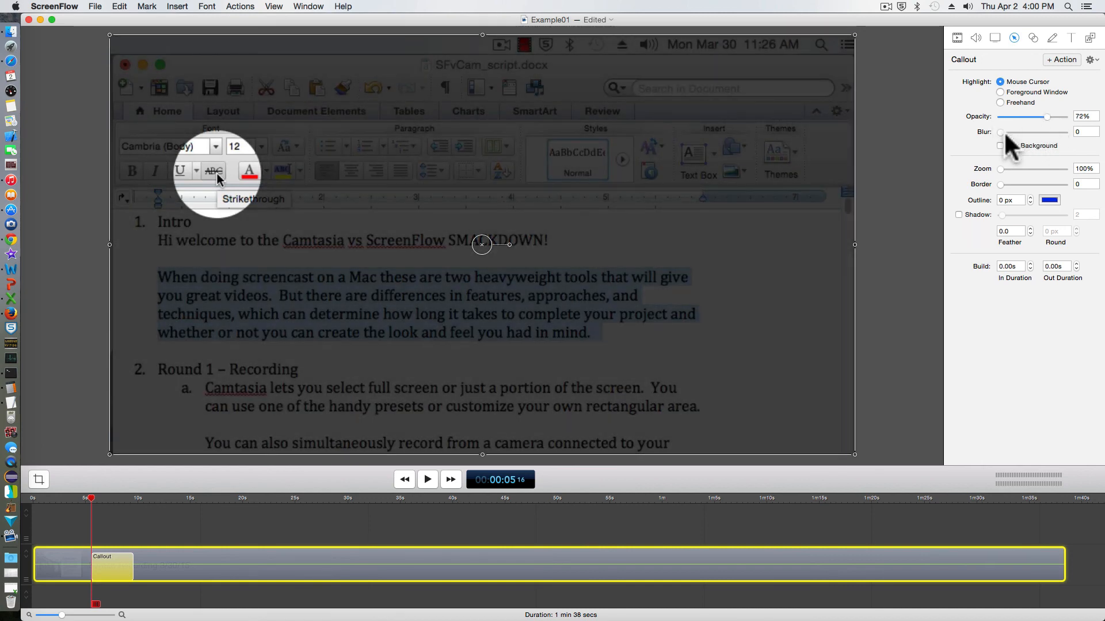
{"action": "mouse_move", "coordinate": [1001, 133]}
{"action": "left_mouse_down"}
{"action": "mouse_move", "coordinate": [1054, 134]}
{"action": "mouse_move", "coordinate": [990, 133]}
{"action": "left_mouse_up"}
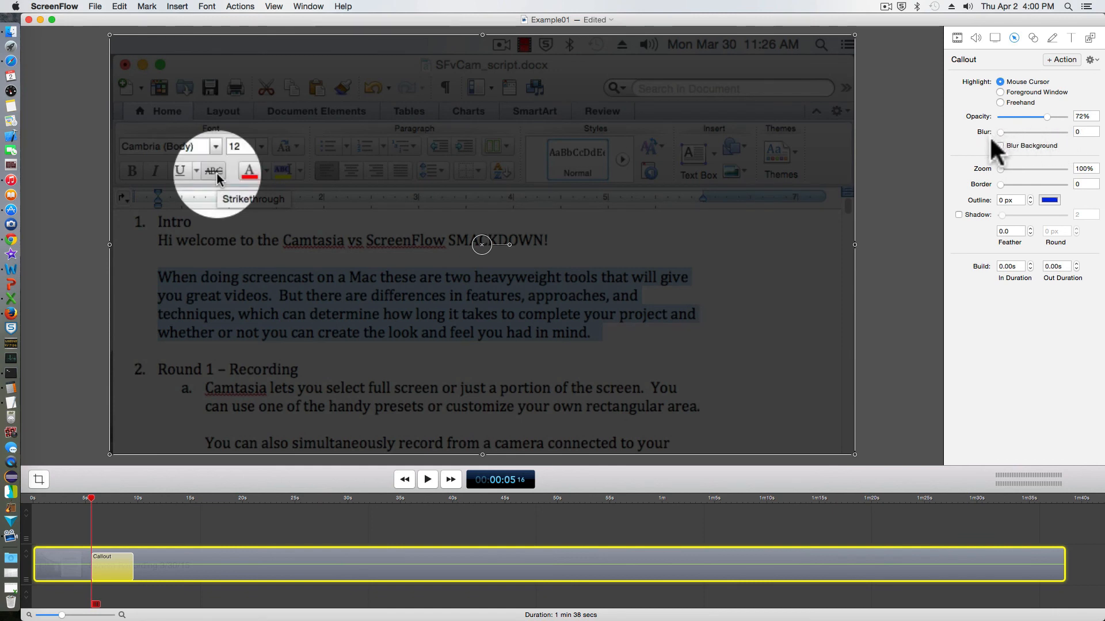
{"action": "left_click", "coordinate": [1000, 146]}
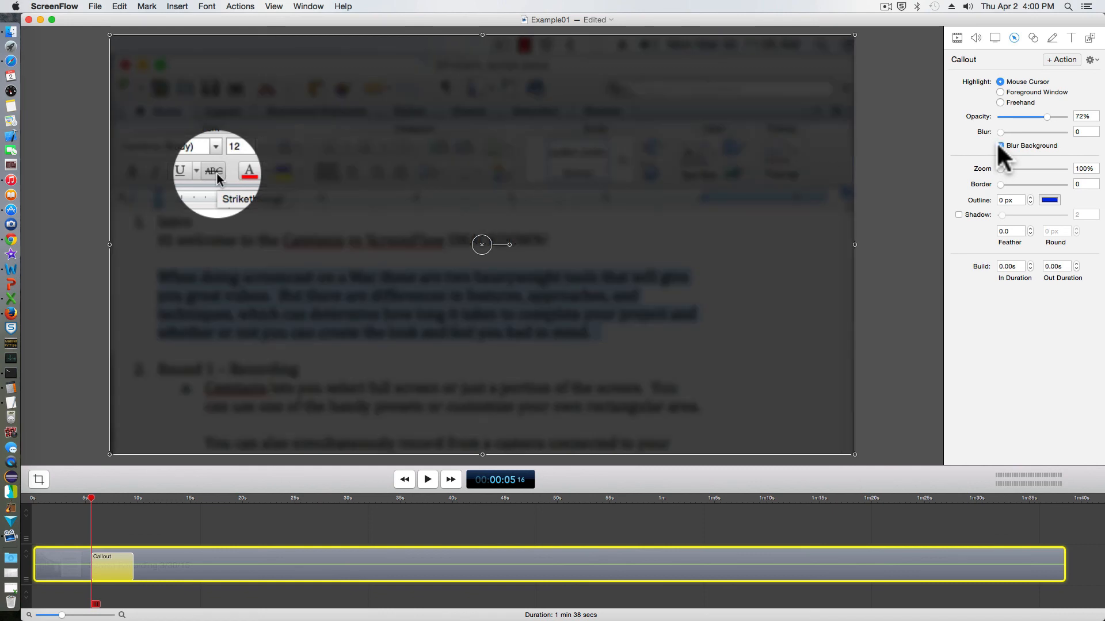
{"action": "left_click", "coordinate": [1000, 145]}
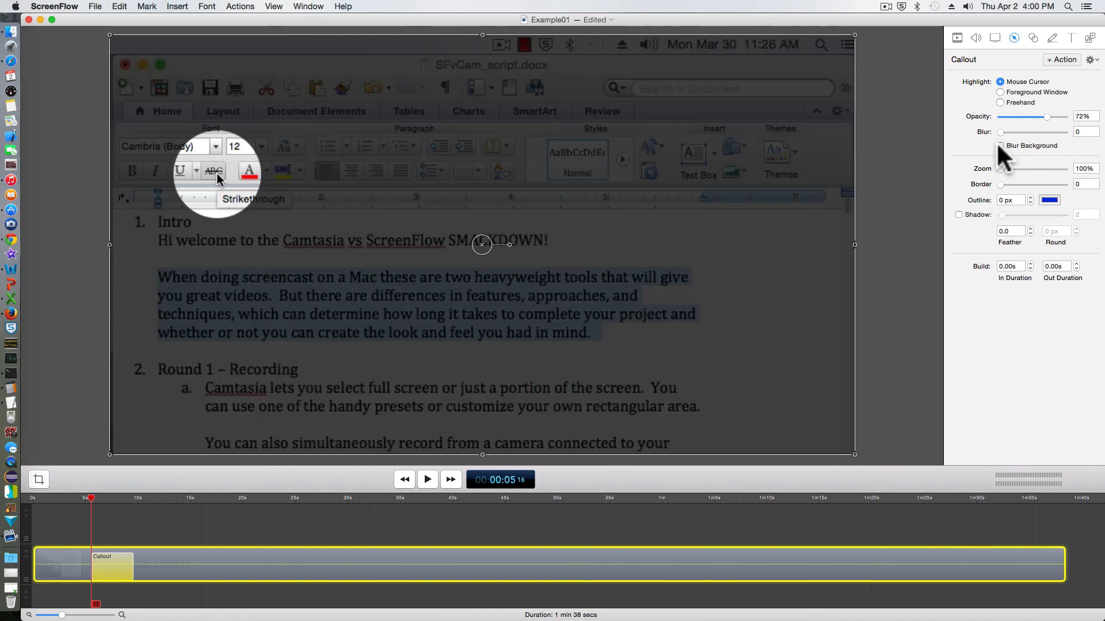
- Give the magnifier a 6 px blue outline, 231% zoom, drop shadow and 0.10s build-in
{"action": "left_click", "coordinate": [1030, 197]}
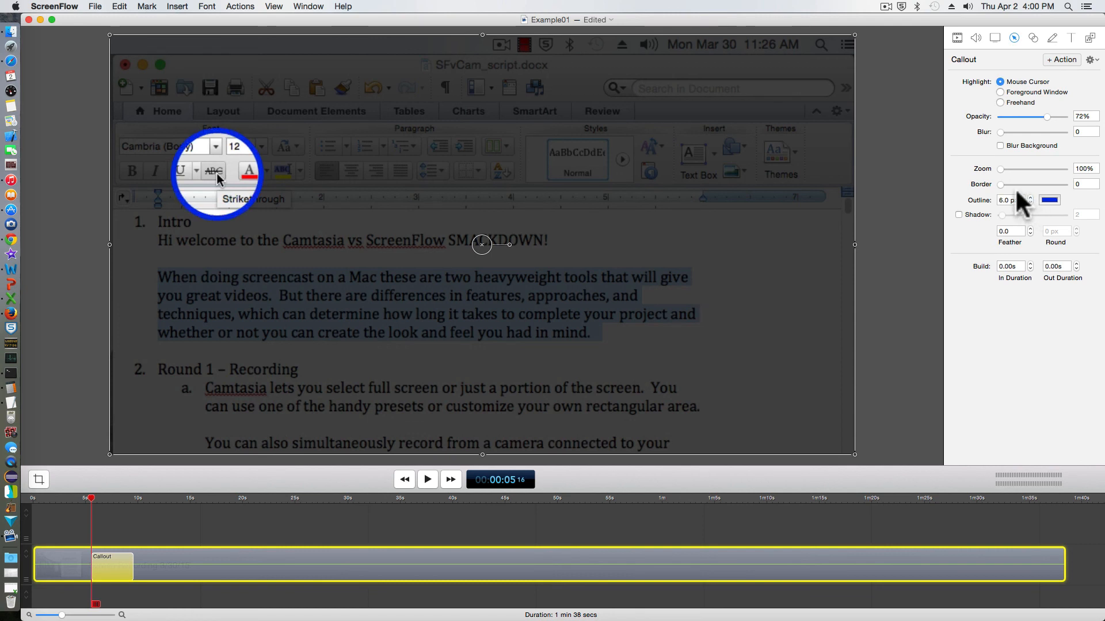
{"action": "left_click_drag", "start_coordinate": [1001, 185], "coordinate": [1022, 169]}
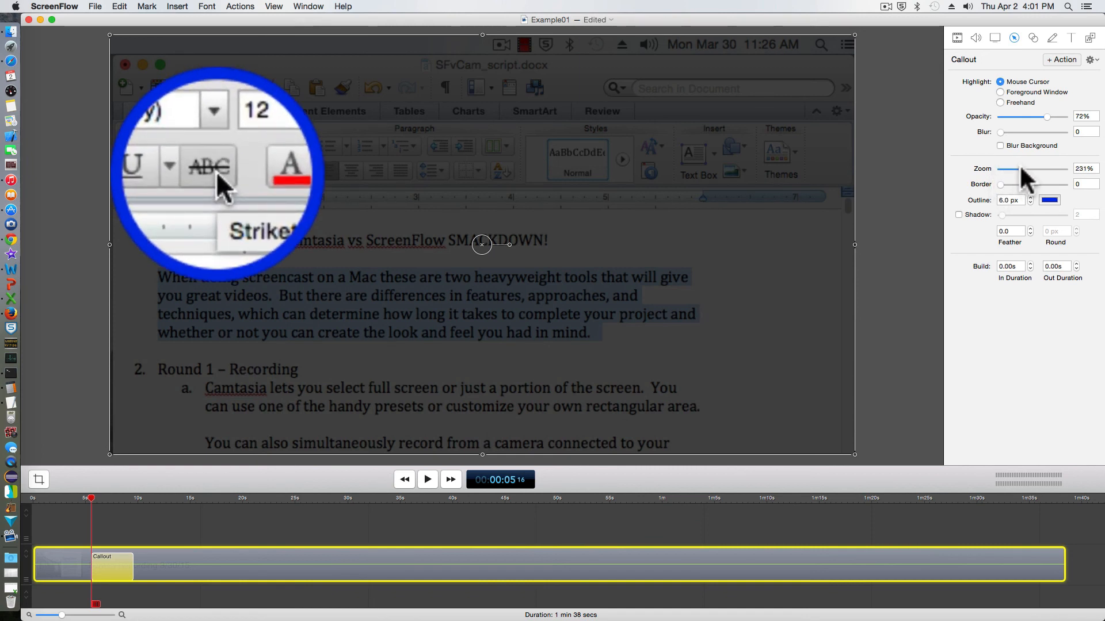
{"action": "left_click", "coordinate": [959, 215]}
{"action": "left_click", "coordinate": [1030, 264]}
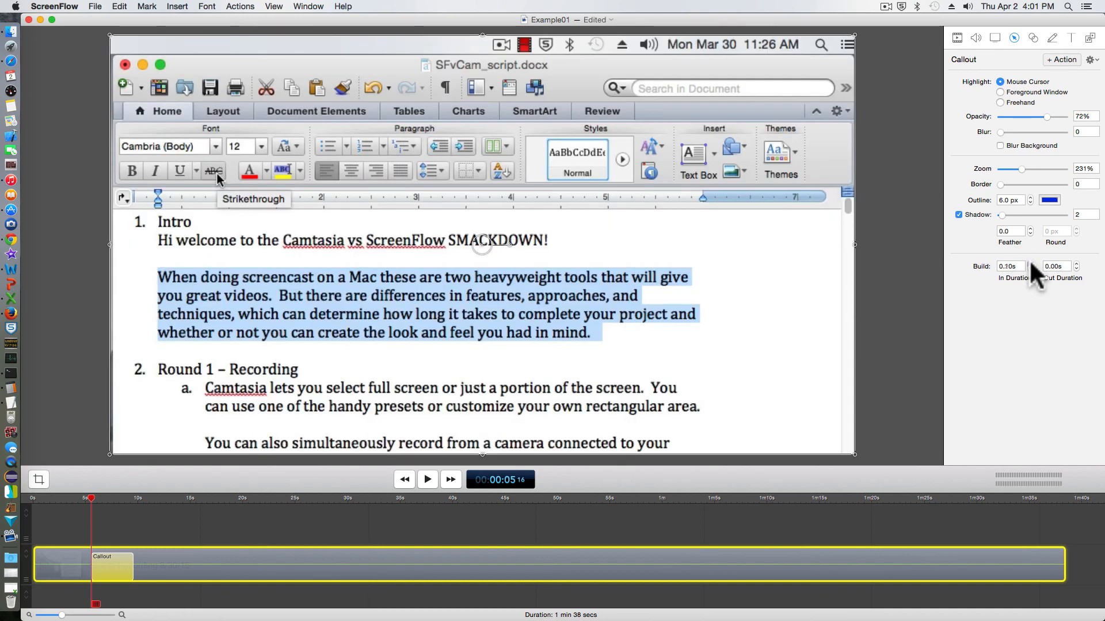
- Lengthen the build-out, stretch the callout to 4 seconds, preview it, then delete it
{"action": "left_click", "coordinate": [1076, 264]}
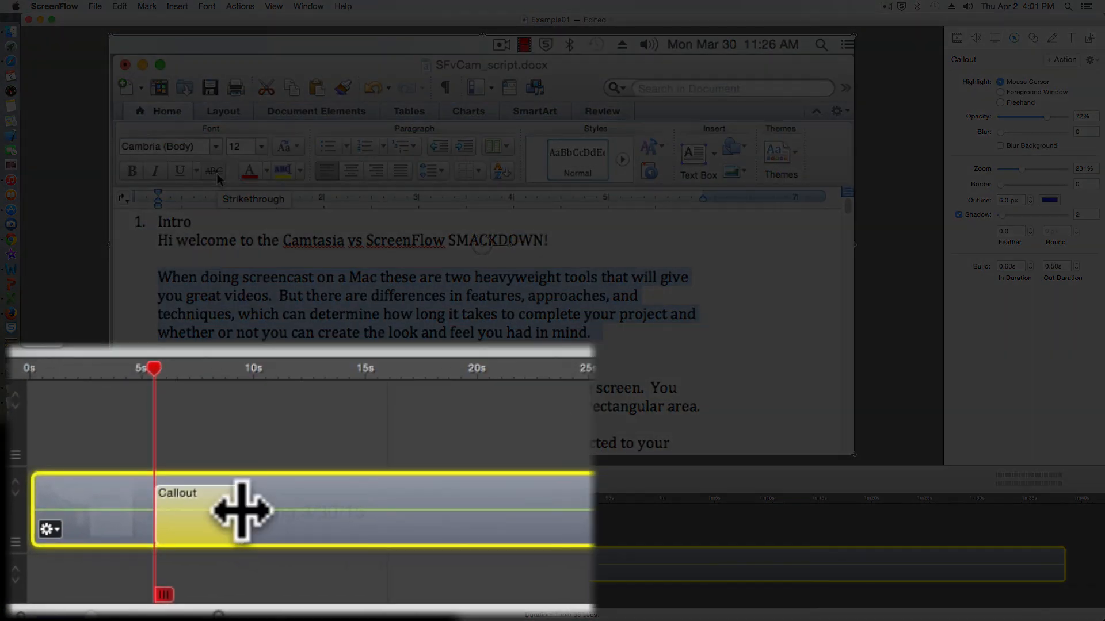
{"action": "left_click_drag", "start_coordinate": [242, 512], "coordinate": [291, 511]}
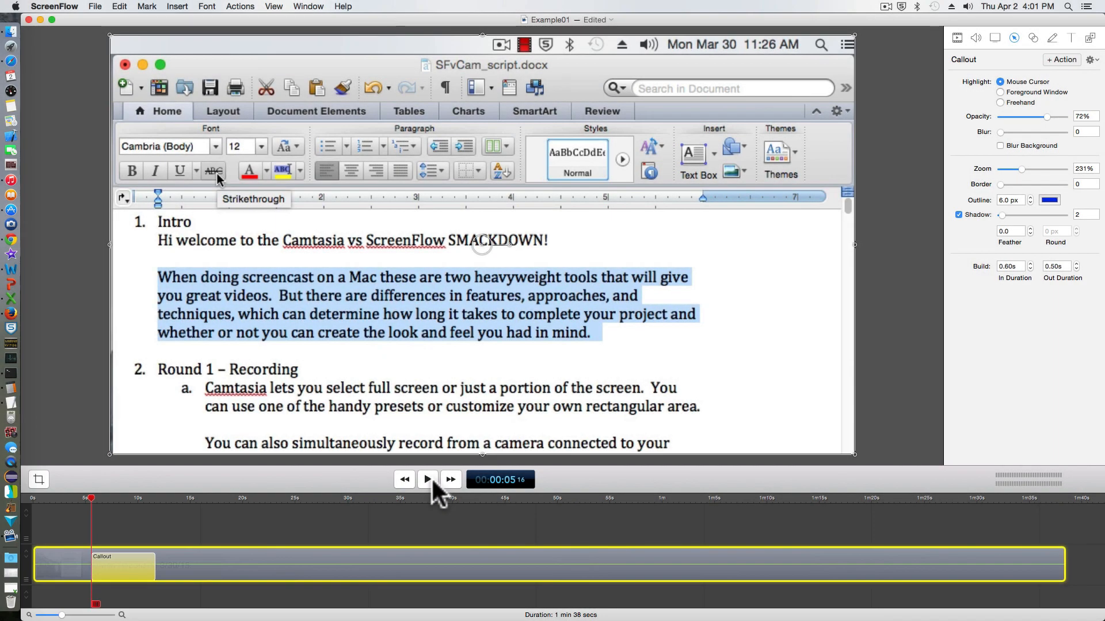
{"action": "left_click", "coordinate": [428, 480]}
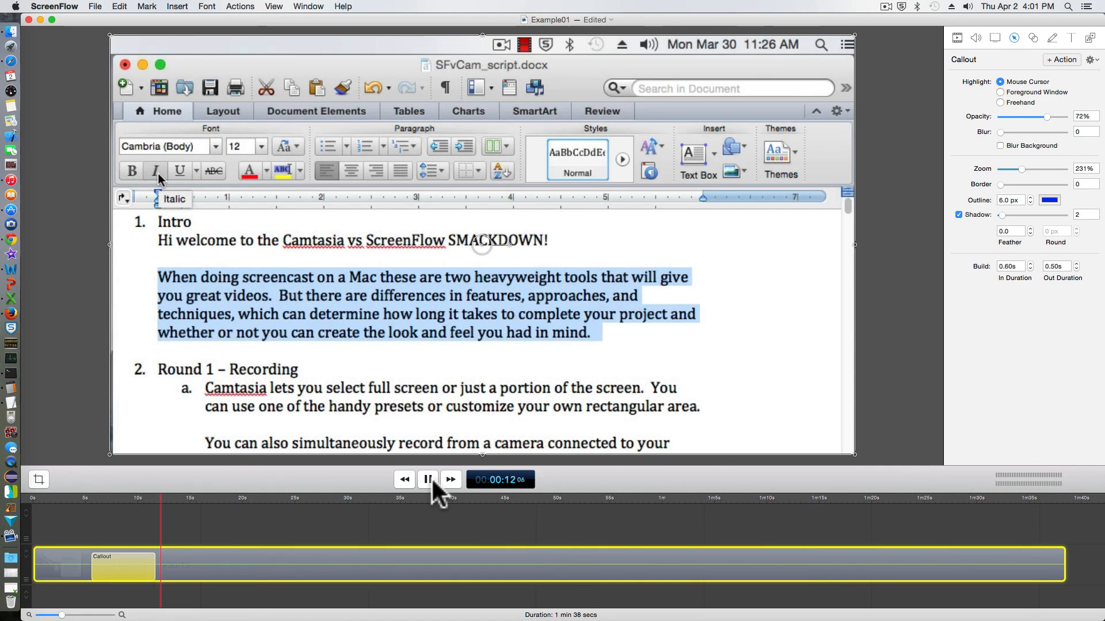
{"action": "left_click", "coordinate": [430, 478]}
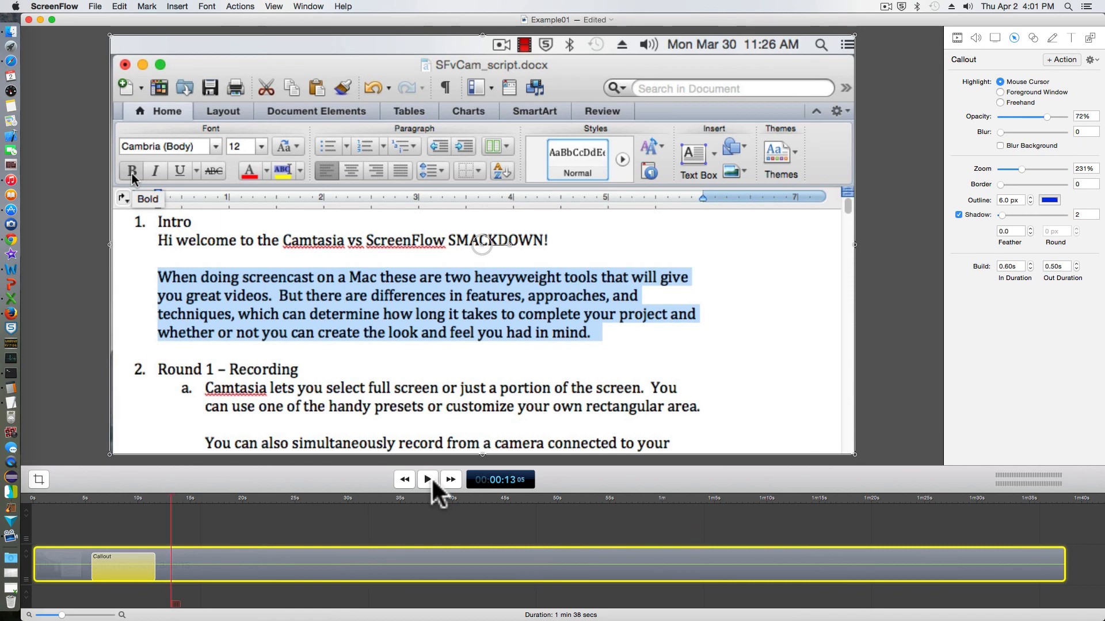
{"action": "left_click_drag", "start_coordinate": [171, 501], "coordinate": [90, 507]}
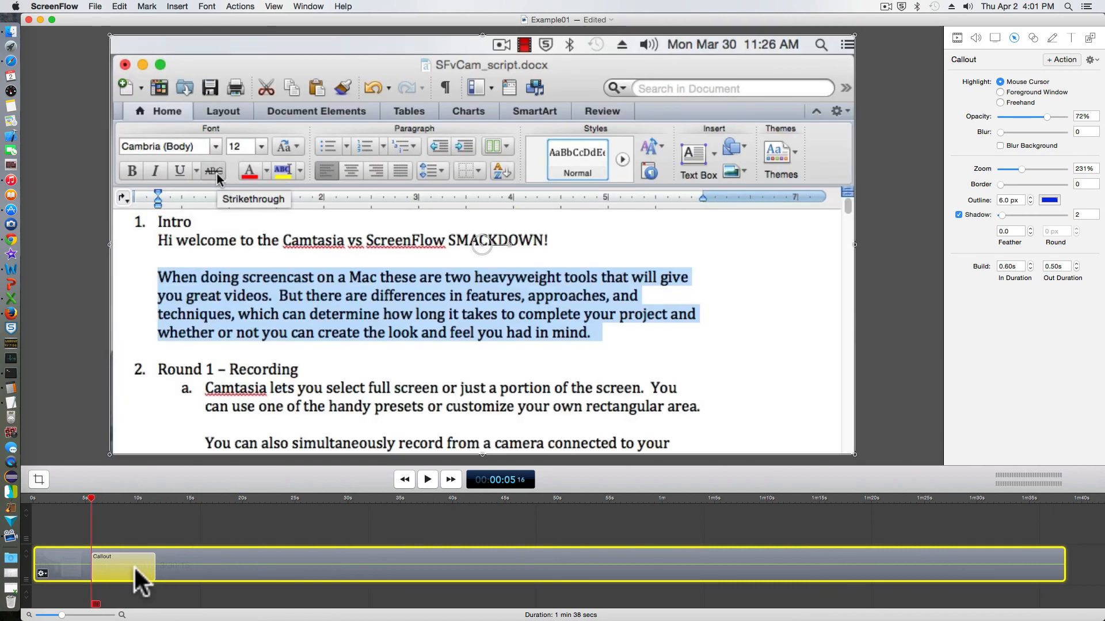
{"action": "key", "text": "Delete"}
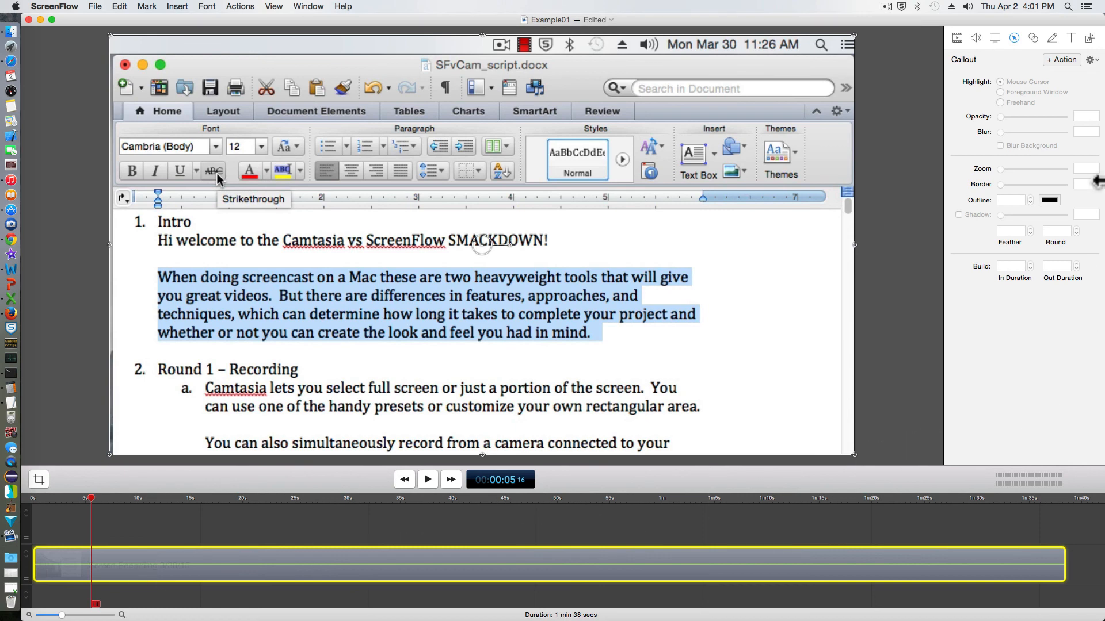
- Add a Highlight: Foreground Window callout with its outline stepped up to 9.0 px
{"action": "left_click", "coordinate": [1059, 59]}
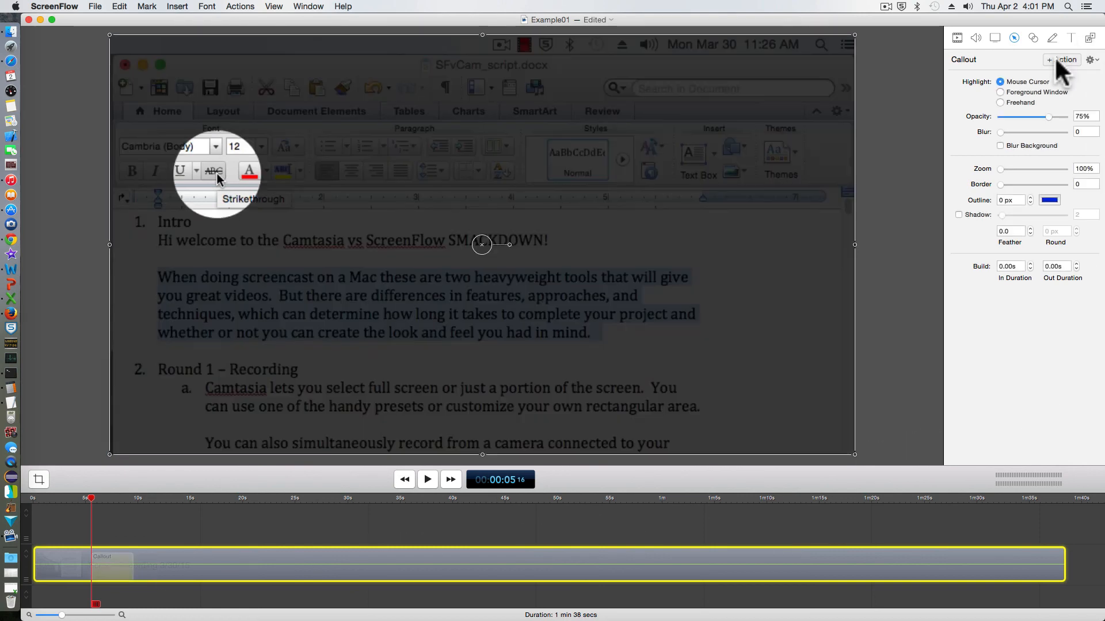
{"action": "left_click", "coordinate": [1002, 93]}
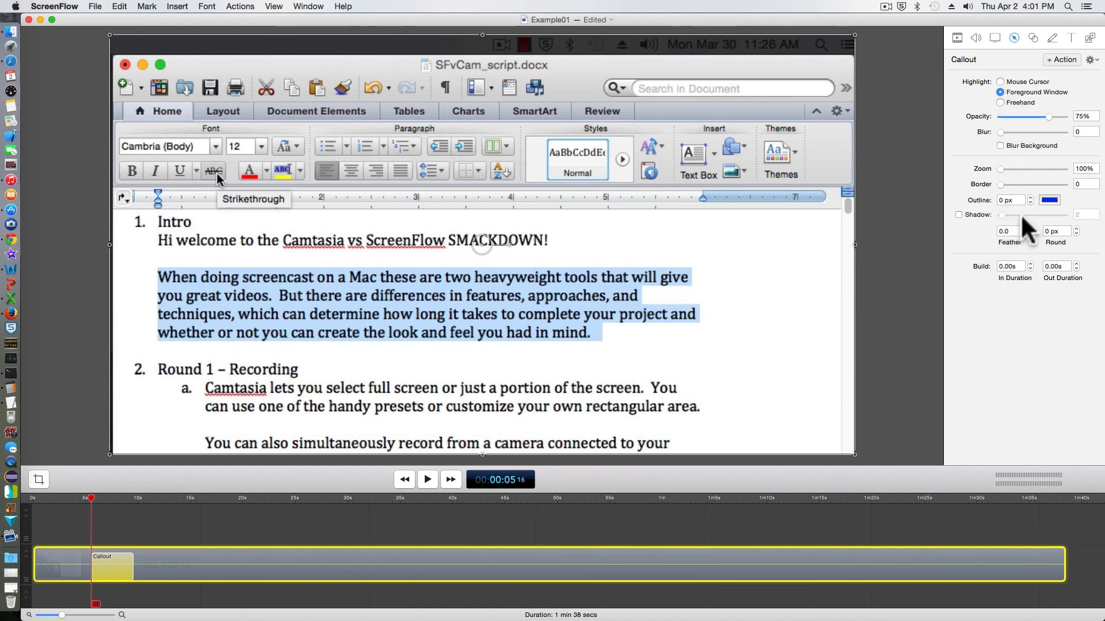
{"action": "left_click", "coordinate": [1030, 198]}
{"action": "left_click", "coordinate": [1030, 198]}
{"action": "left_click", "coordinate": [1030, 198]}
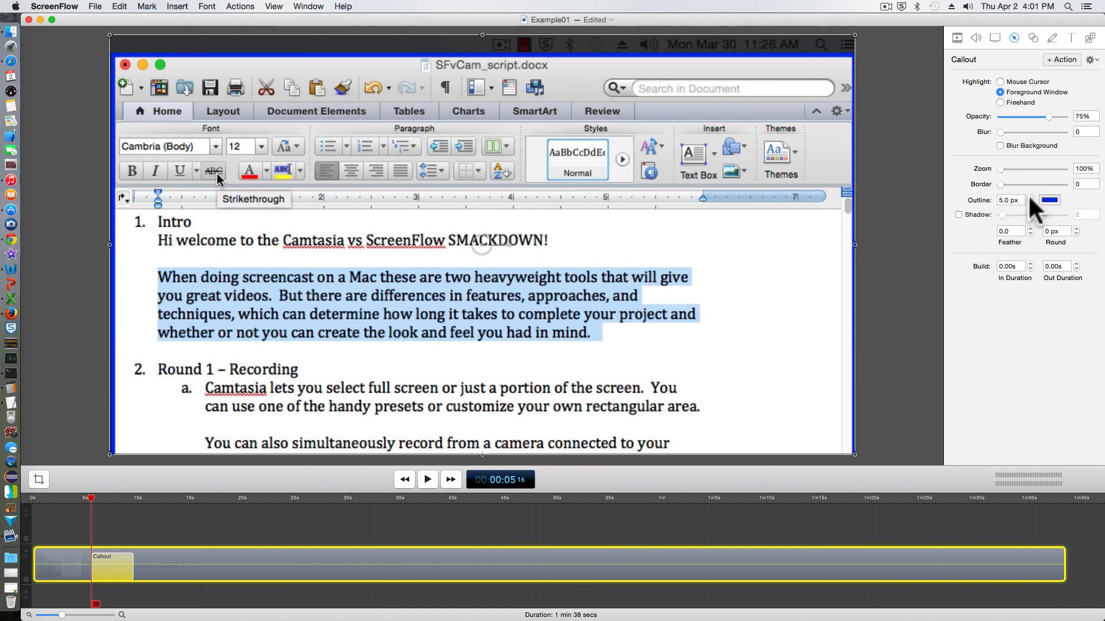
{"action": "left_click", "coordinate": [1030, 198]}
{"action": "left_click", "coordinate": [1030, 198]}
{"action": "left_click", "coordinate": [1030, 198]}
{"action": "left_click", "coordinate": [1030, 198]}
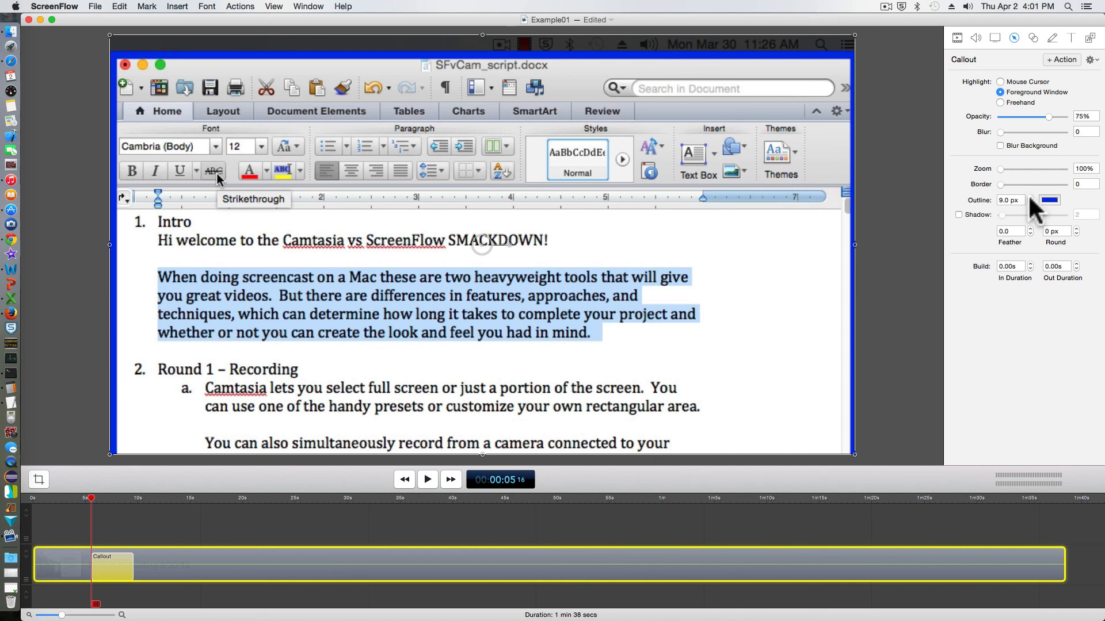
- Draw a rectangular freehand highlight around the Normal style box
{"action": "left_click", "coordinate": [999, 102]}
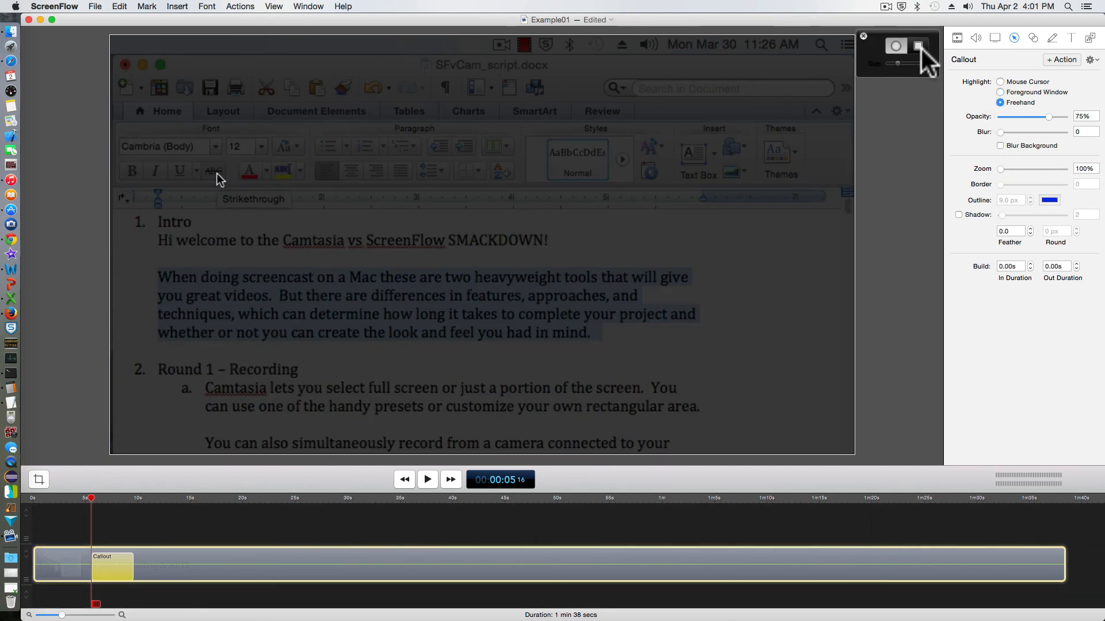
{"action": "left_click", "coordinate": [918, 46]}
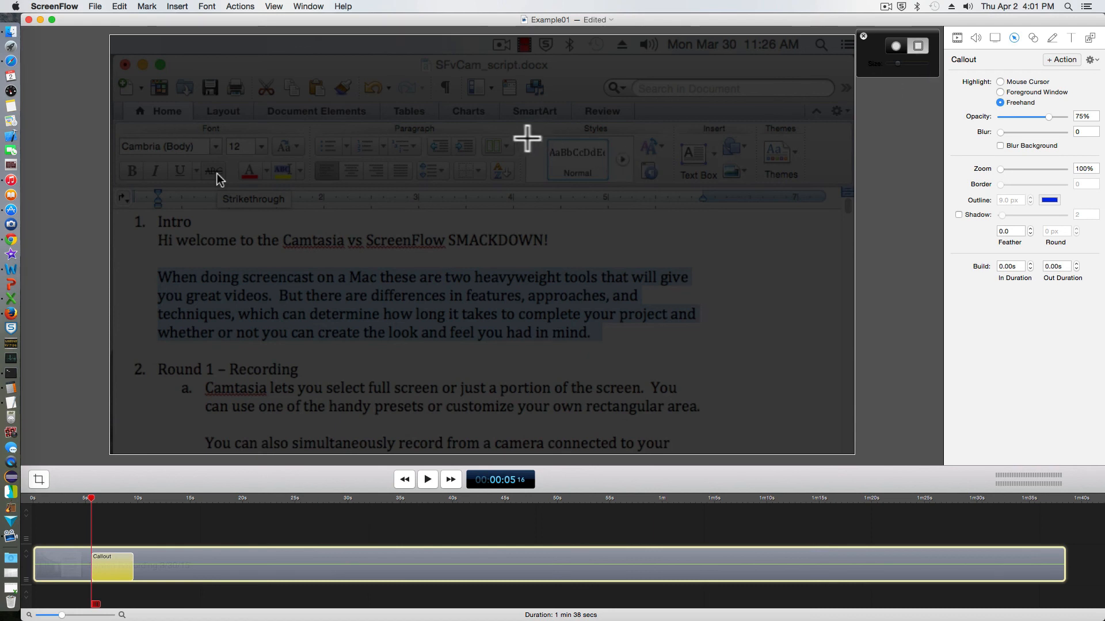
{"action": "mouse_move", "coordinate": [525, 133]}
{"action": "left_mouse_down"}
{"action": "mouse_move", "coordinate": [530, 178]}
{"action": "mouse_move", "coordinate": [639, 190]}
{"action": "left_mouse_up"}
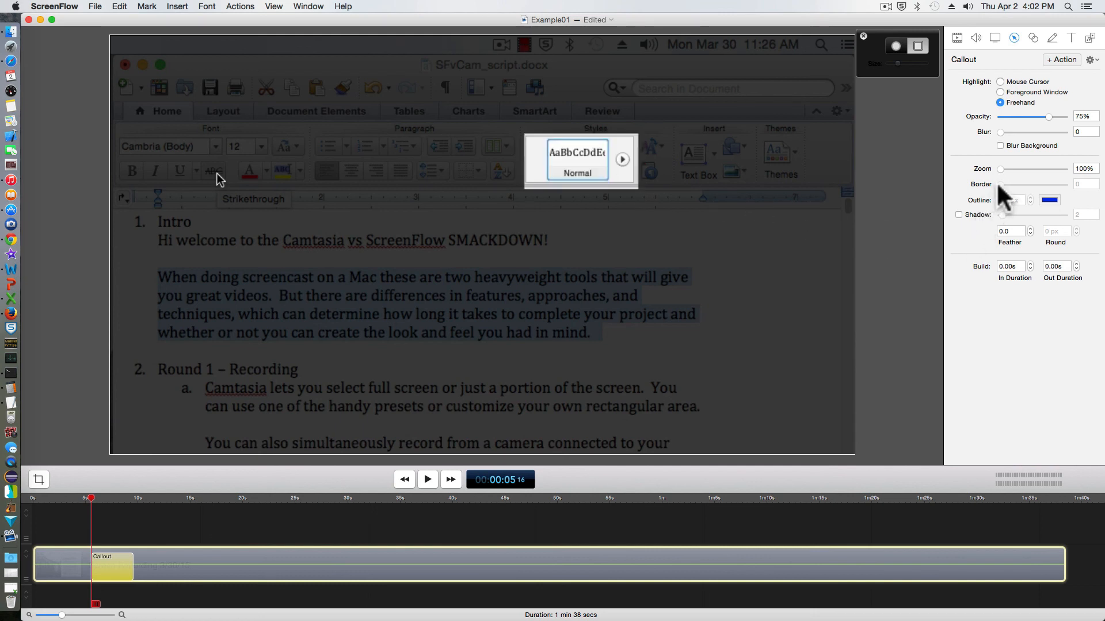
- Set the callout zoom to 202%, add a shadow with feather 1.0, and use 0.50s in/out durations
{"action": "left_click_drag", "start_coordinate": [1000, 164], "coordinate": [1017, 166]}
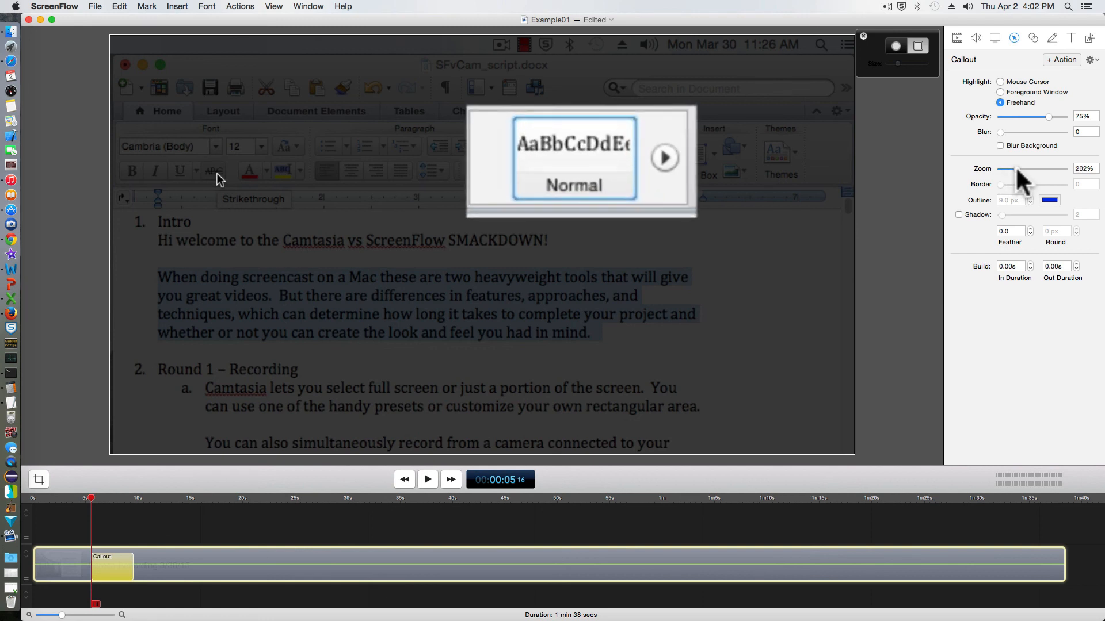
{"action": "left_click", "coordinate": [959, 213]}
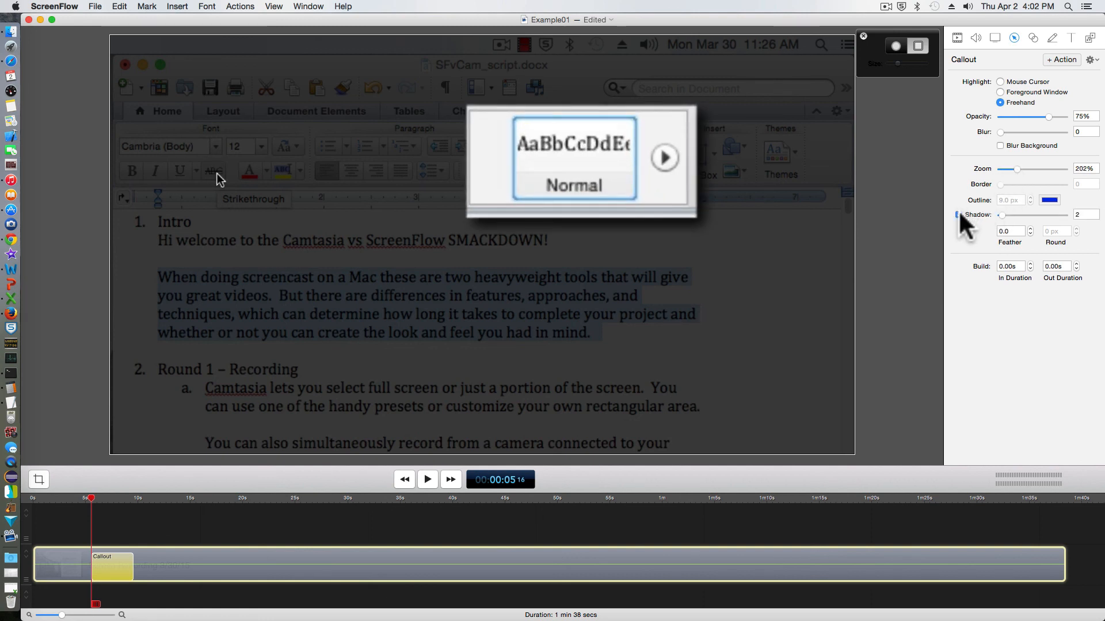
{"action": "left_click", "coordinate": [1030, 228]}
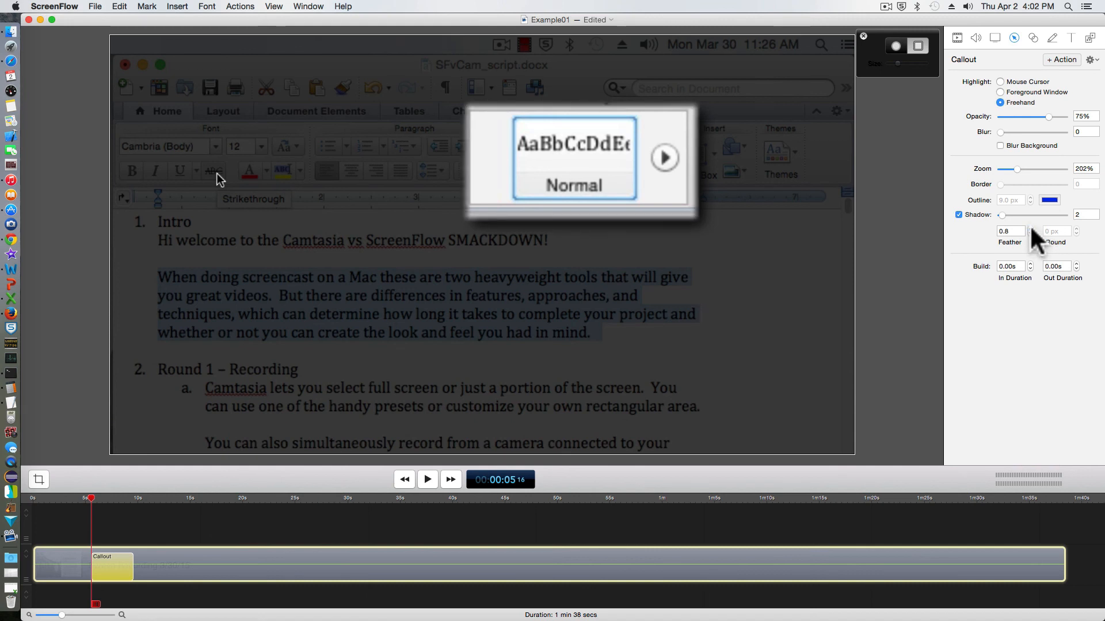
{"action": "left_click", "coordinate": [1030, 229]}
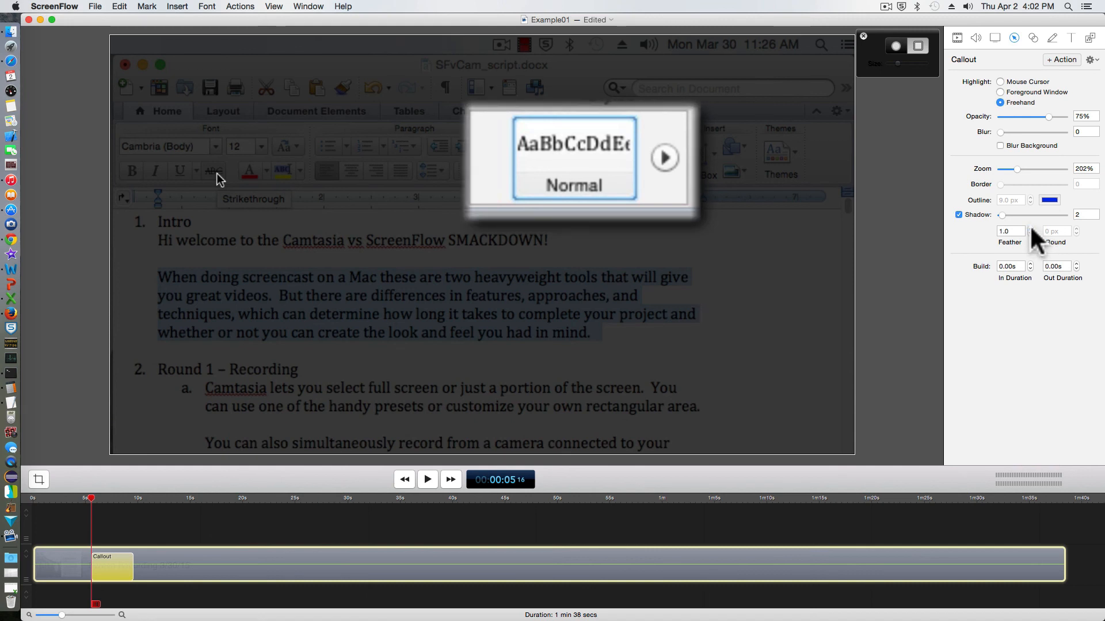
{"action": "left_click", "coordinate": [1029, 263]}
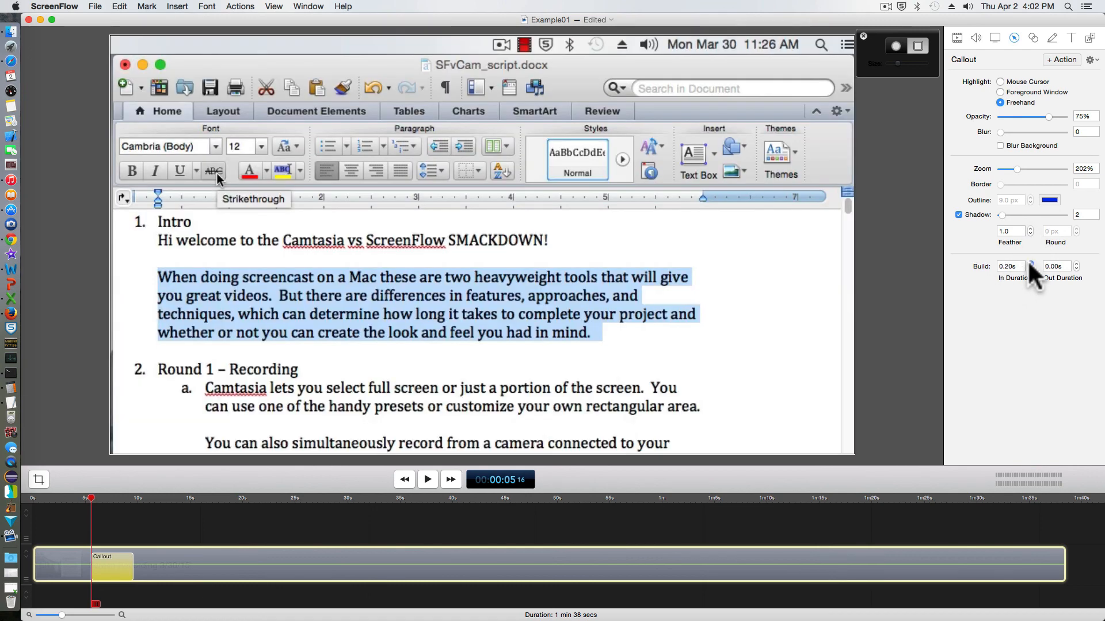
{"action": "left_click", "coordinate": [1076, 263]}
{"action": "left_click", "coordinate": [1075, 263]}
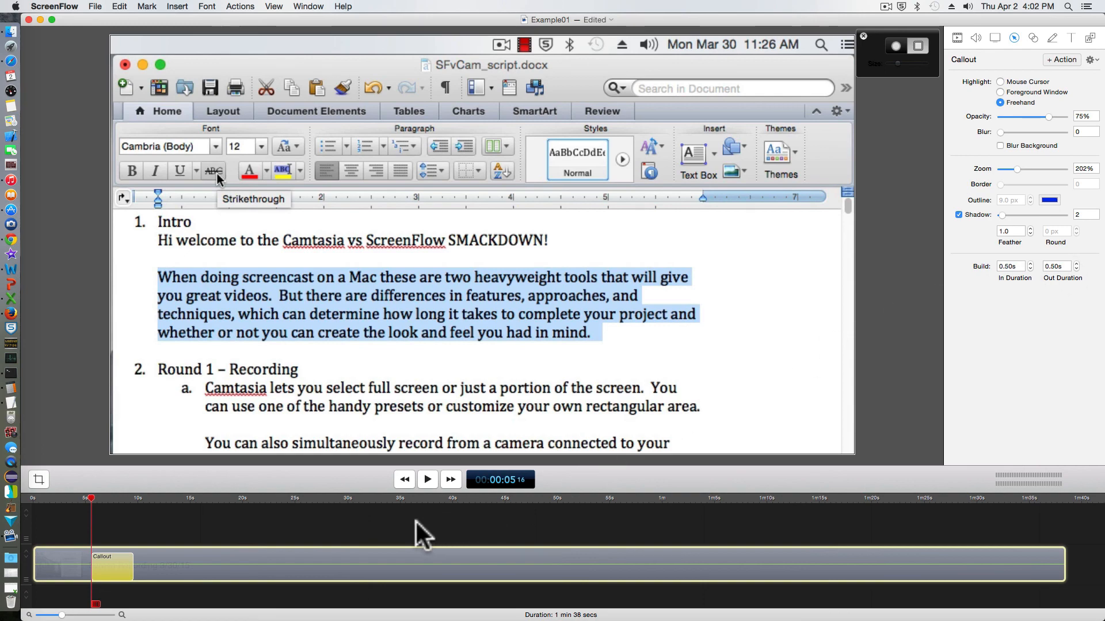
- Preview the callout, return to the 0:07 mark, and switch the freehand brush to a circle
{"action": "left_click", "coordinate": [427, 479]}
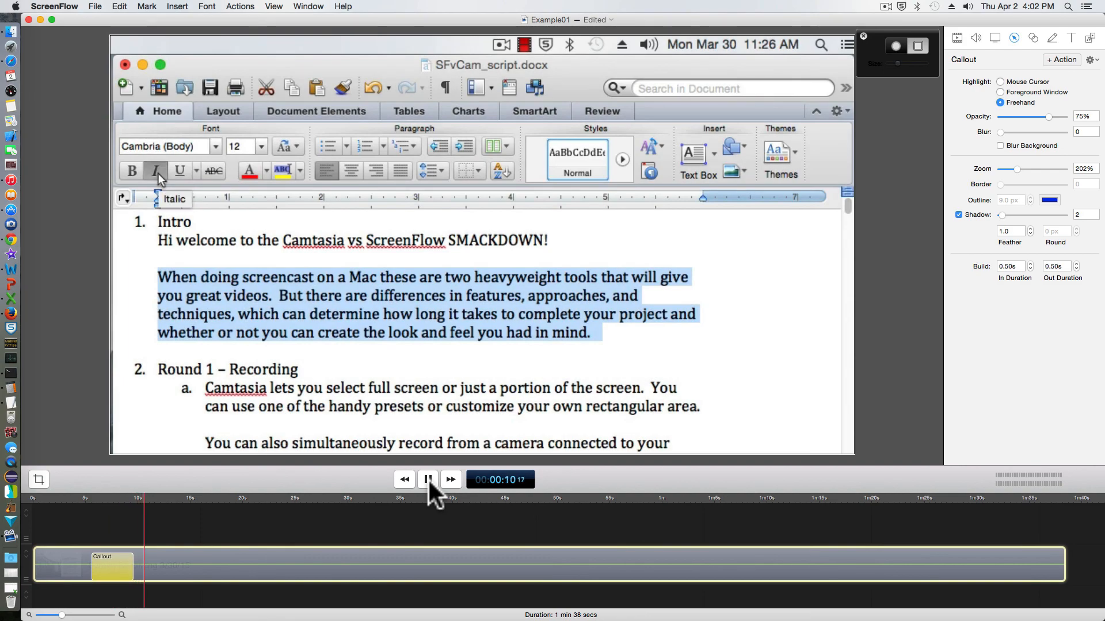
{"action": "left_click", "coordinate": [427, 479]}
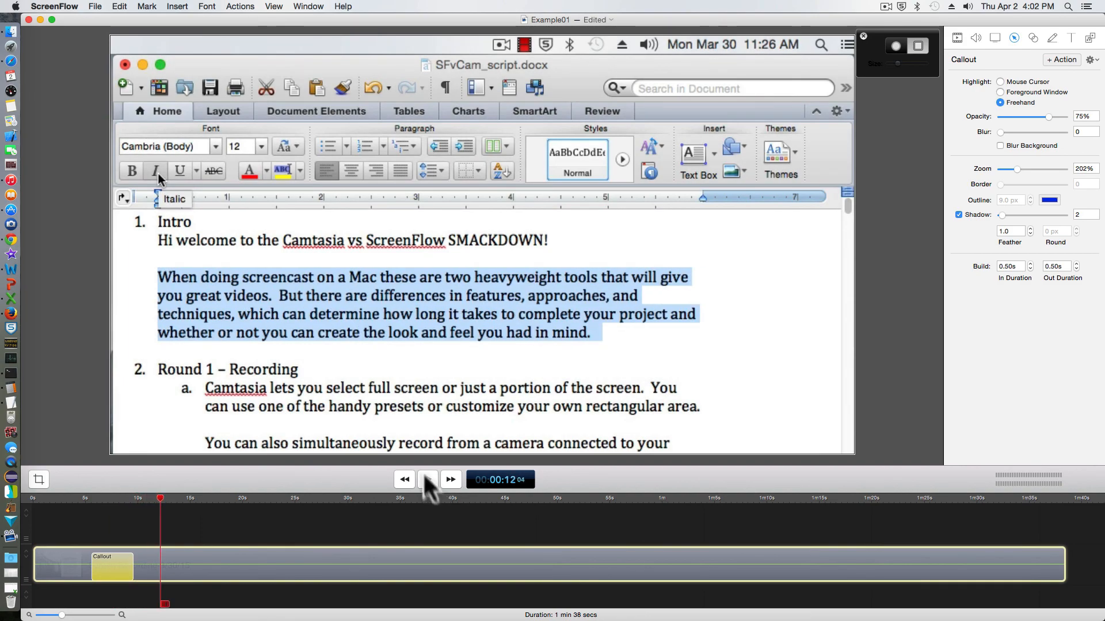
{"action": "left_click", "coordinate": [116, 499]}
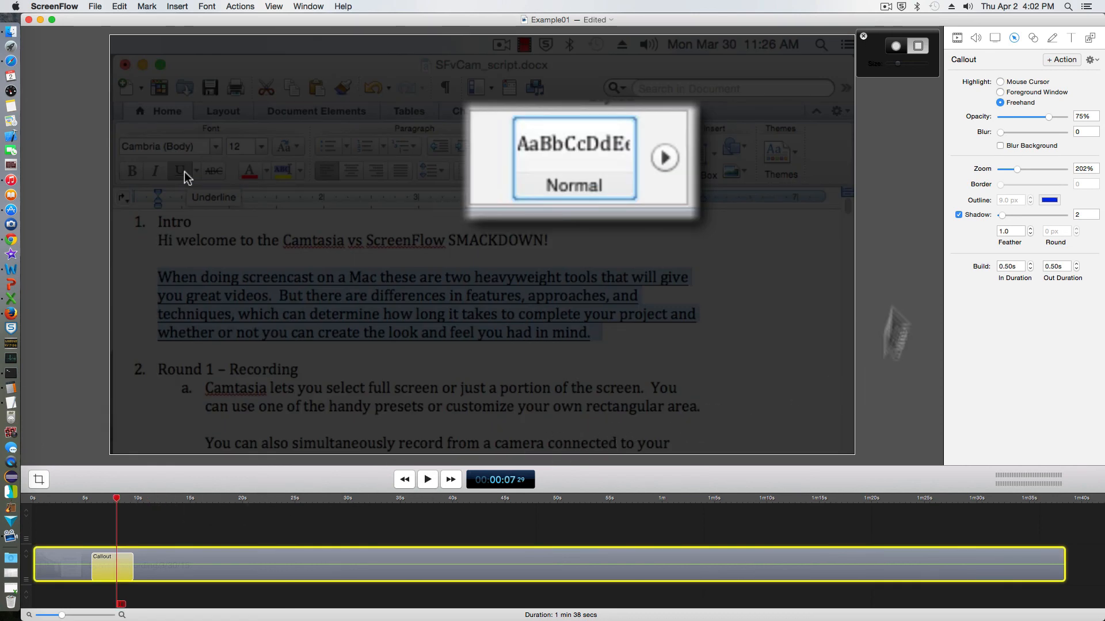
{"action": "left_click", "coordinate": [895, 45]}
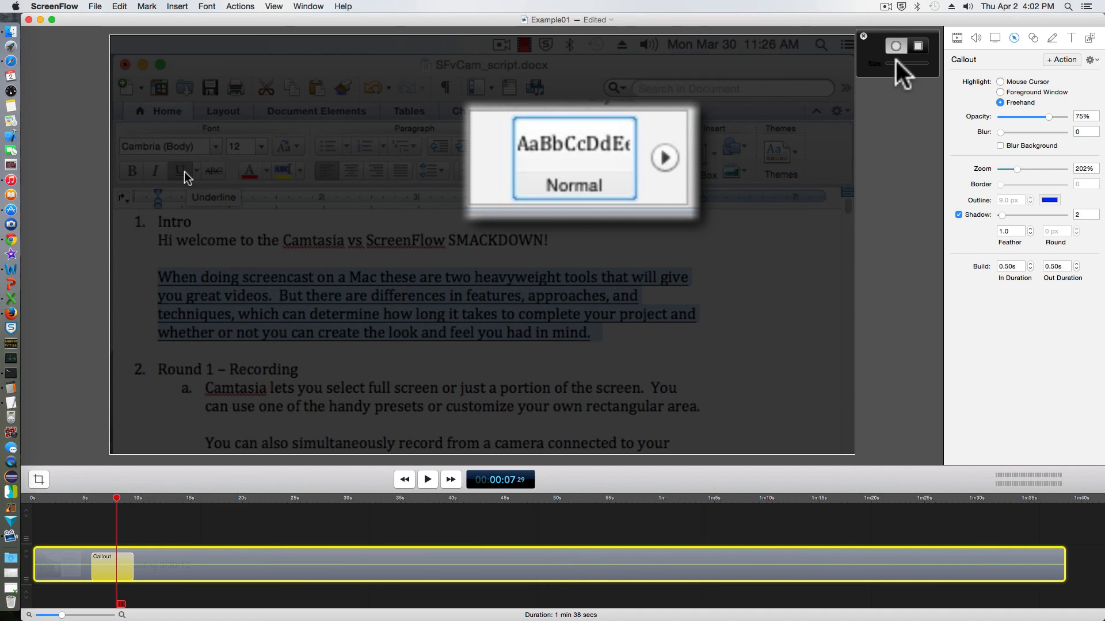
- Enlarge the brush, paint over 'Intro' and the first body line, then replay from 5s
{"action": "left_click_drag", "start_coordinate": [898, 64], "coordinate": [892, 64]}
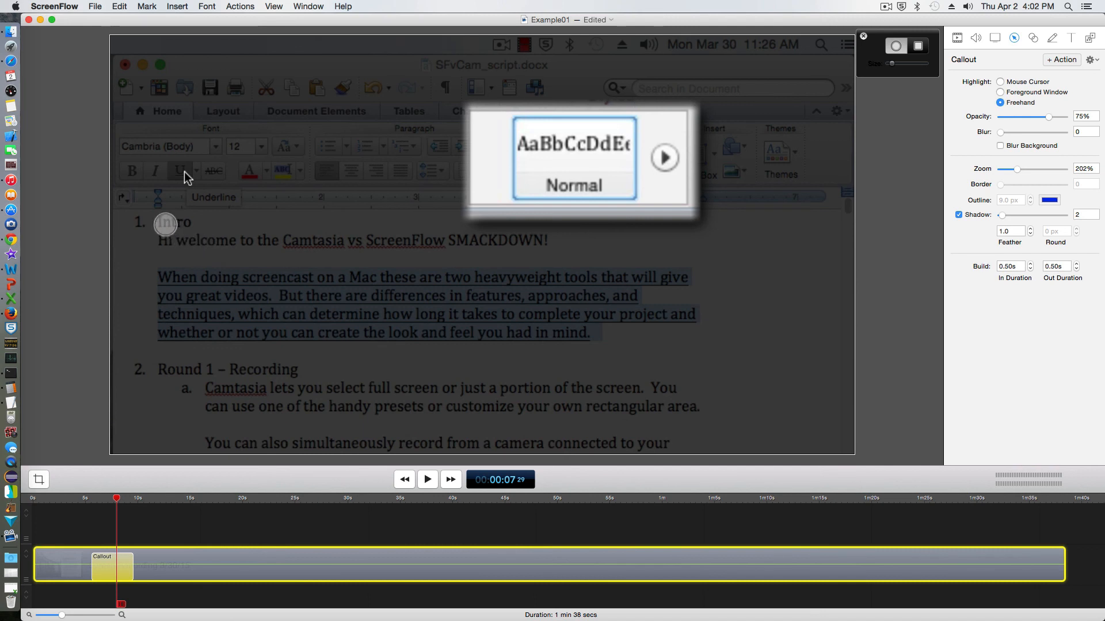
{"action": "left_click_drag", "start_coordinate": [168, 221], "coordinate": [192, 224]}
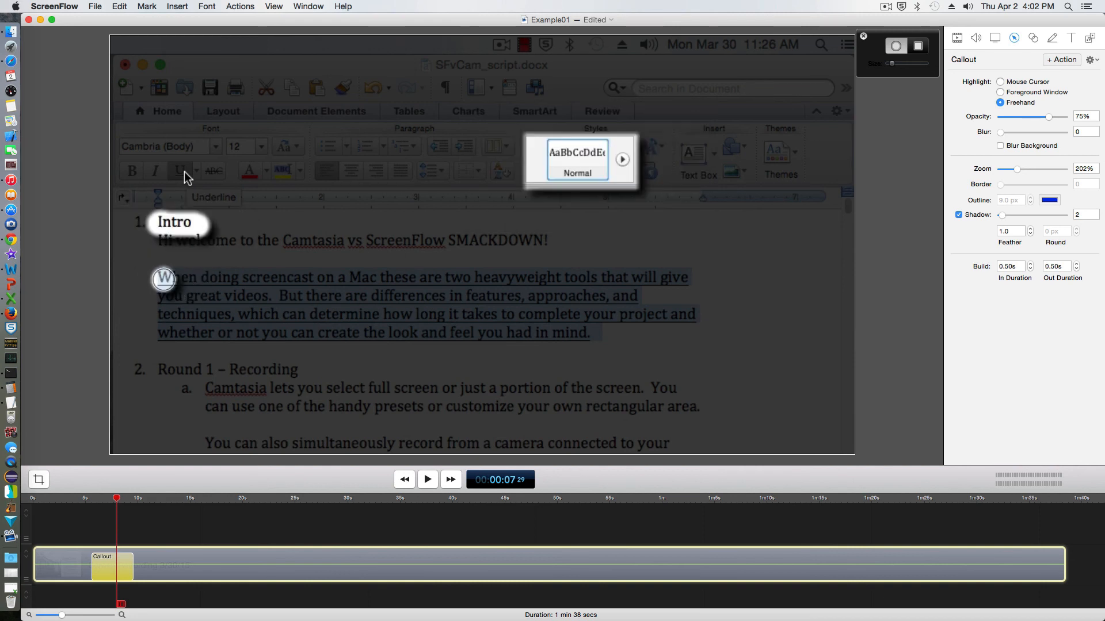
{"action": "left_click_drag", "start_coordinate": [162, 278], "coordinate": [687, 278]}
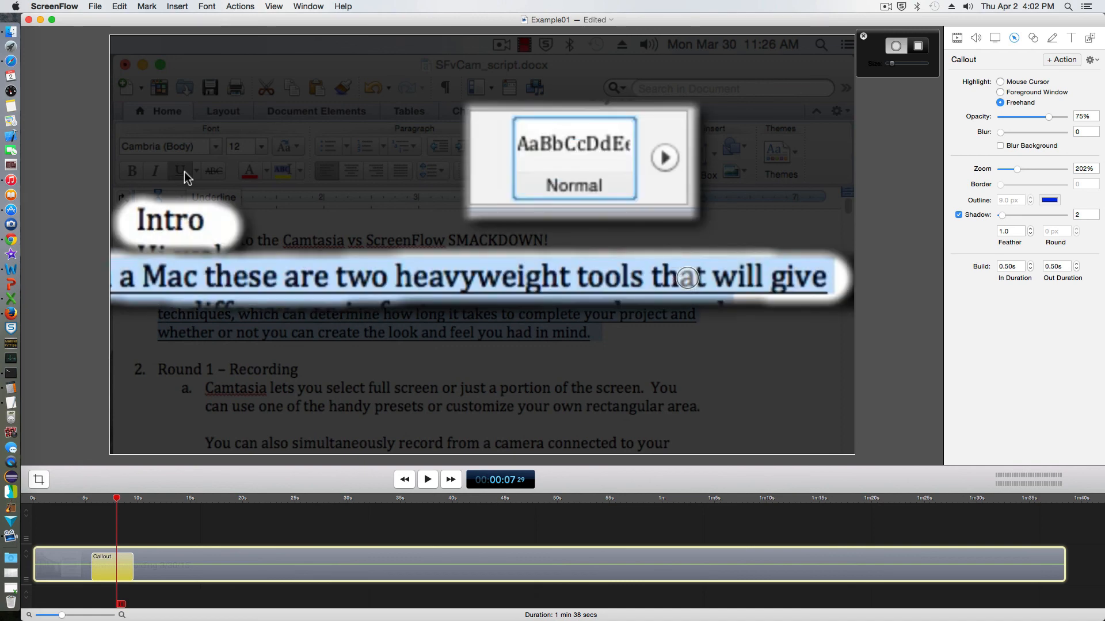
{"action": "left_click", "coordinate": [90, 510]}
{"action": "left_click", "coordinate": [428, 481]}
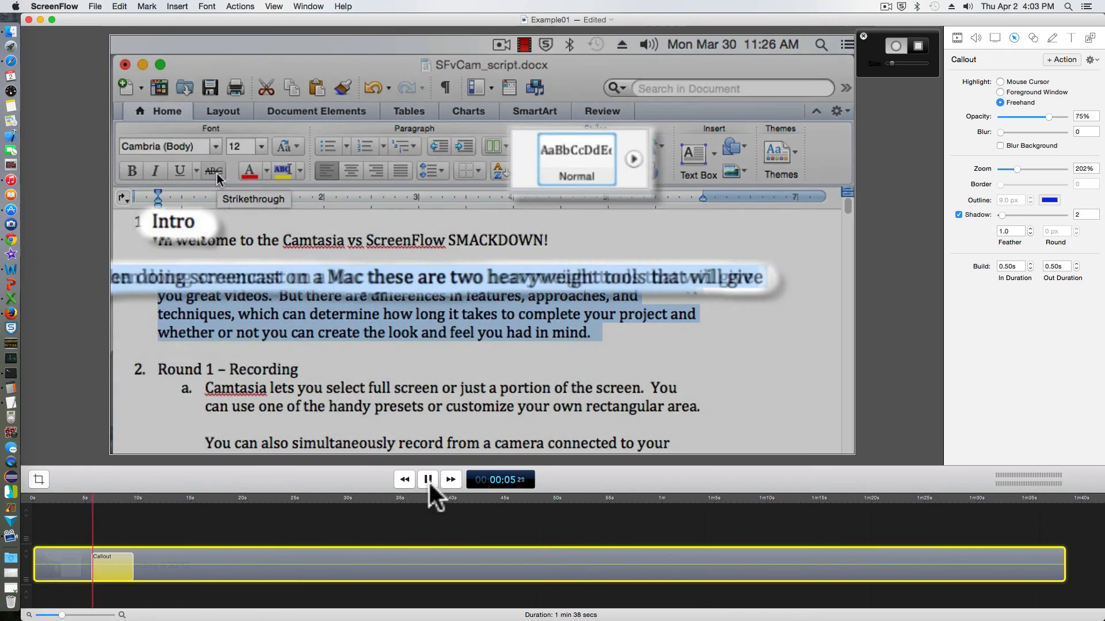